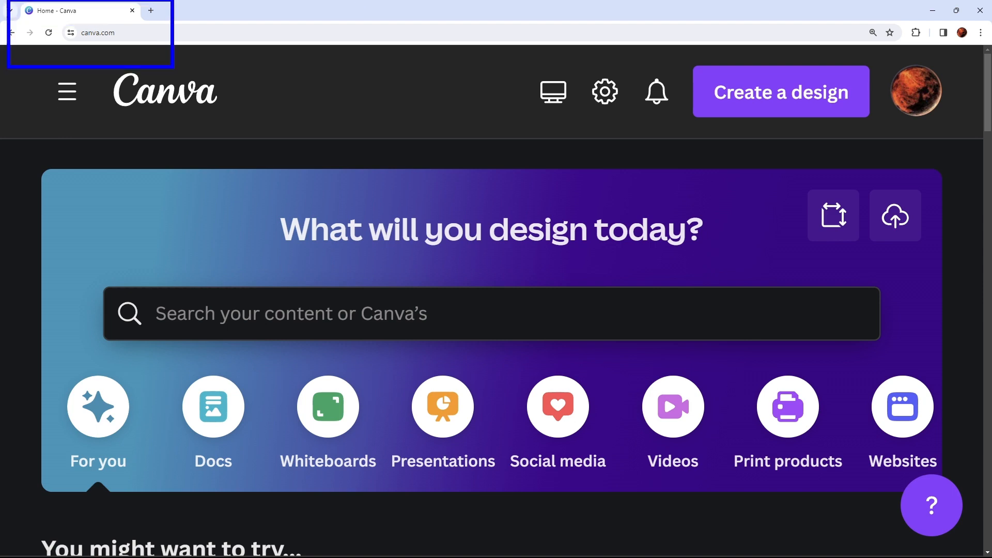
{"action": "mouse_move", "coordinate": [139, 44]}
{"action": "left_mouse_down"}
{"action": "mouse_move", "coordinate": [142, 56]}
{"action": "mouse_move", "coordinate": [140, 35]}
{"action": "mouse_move", "coordinate": [148, 42]}
{"action": "left_mouse_up"}
{"action": "key", "text": "Escape"}
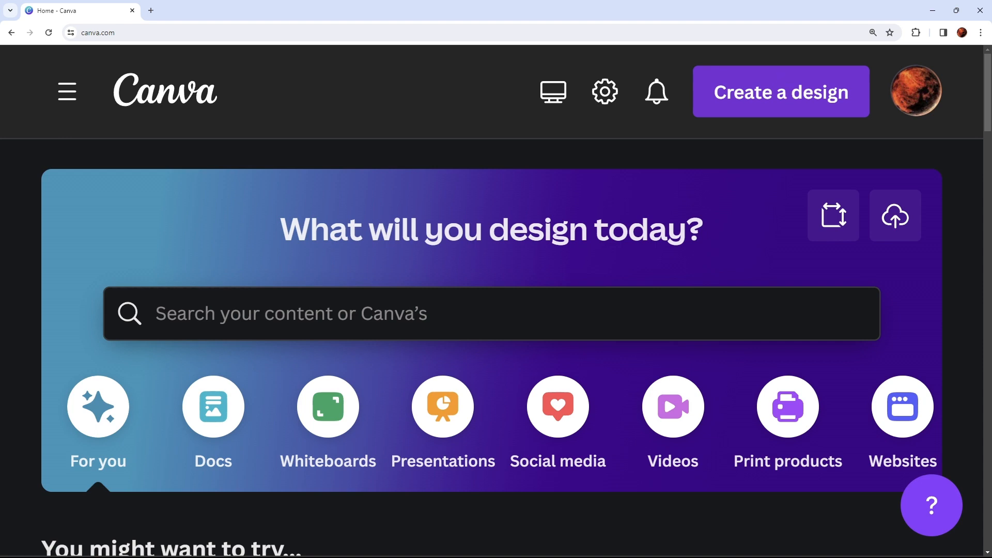
- Search the design types for "youtube thumb" and create a blank YouTube Thumbnail design of 1280 × 720 px
{"action": "left_click", "coordinate": [788, 94]}
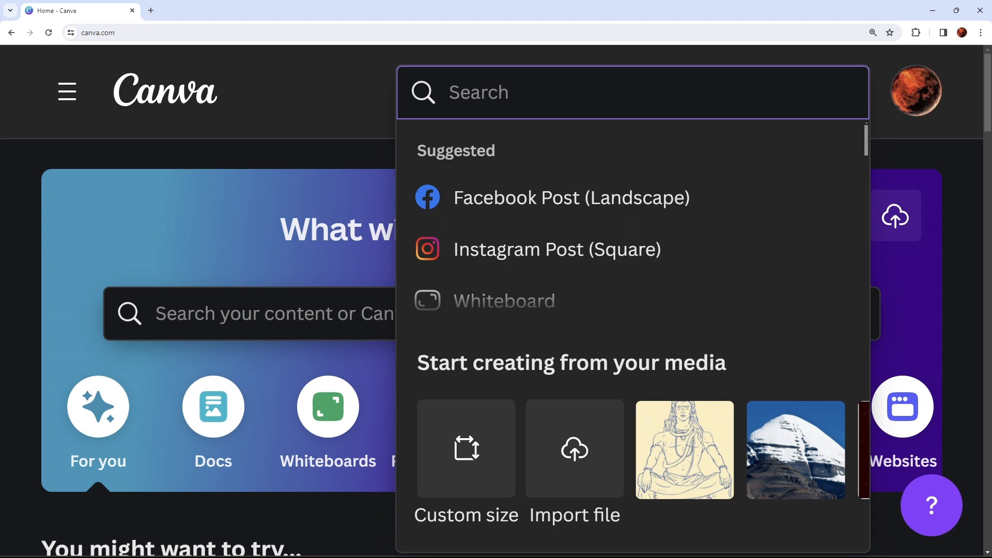
{"action": "type", "text": "youtu"}
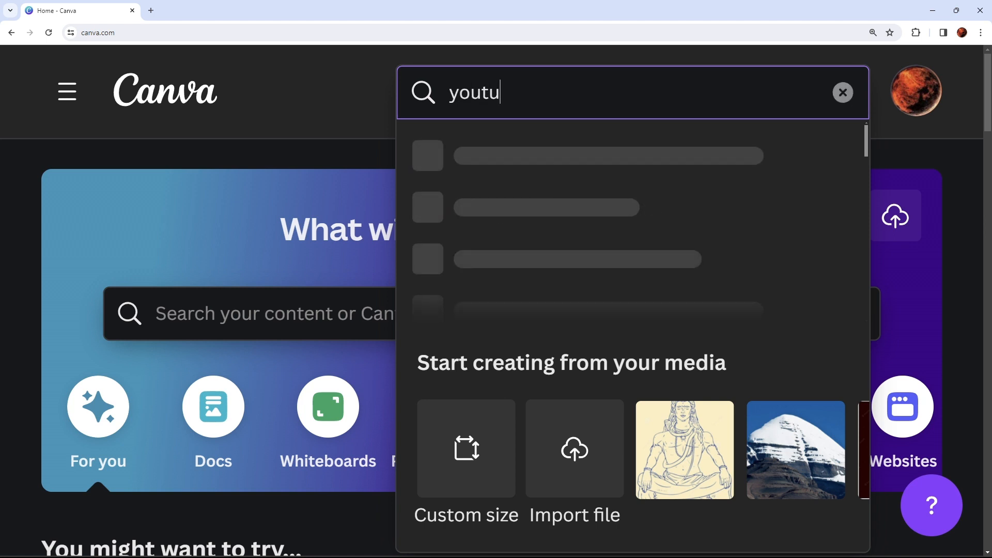
{"action": "type", "text": "be thumb"}
{"action": "key", "text": "ctrl+minus"}
{"action": "key", "text": "ctrl+minus"}
{"action": "key", "text": "ctrl+minus"}
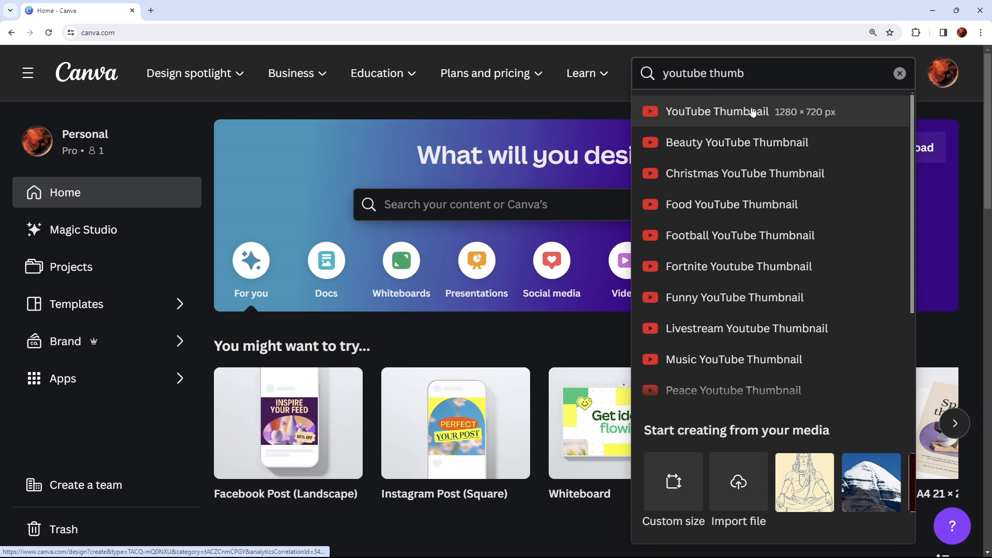
{"action": "key", "text": "ctrl+2"}
{"action": "mouse_move", "coordinate": [650, 92]}
{"action": "left_mouse_down"}
{"action": "mouse_move", "coordinate": [863, 132]}
{"action": "mouse_move", "coordinate": [858, 108]}
{"action": "left_mouse_up"}
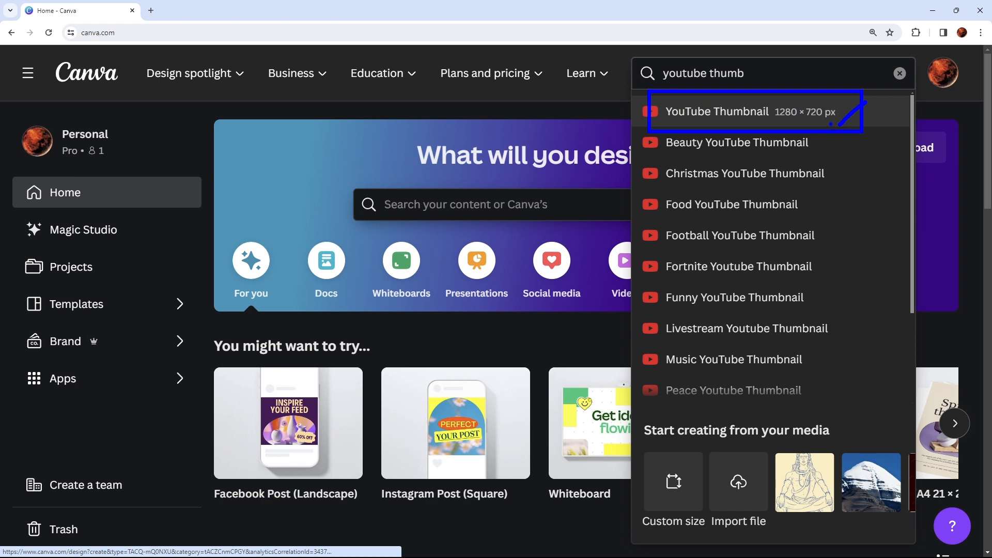
{"action": "left_click_drag", "start_coordinate": [836, 127], "coordinate": [858, 123]}
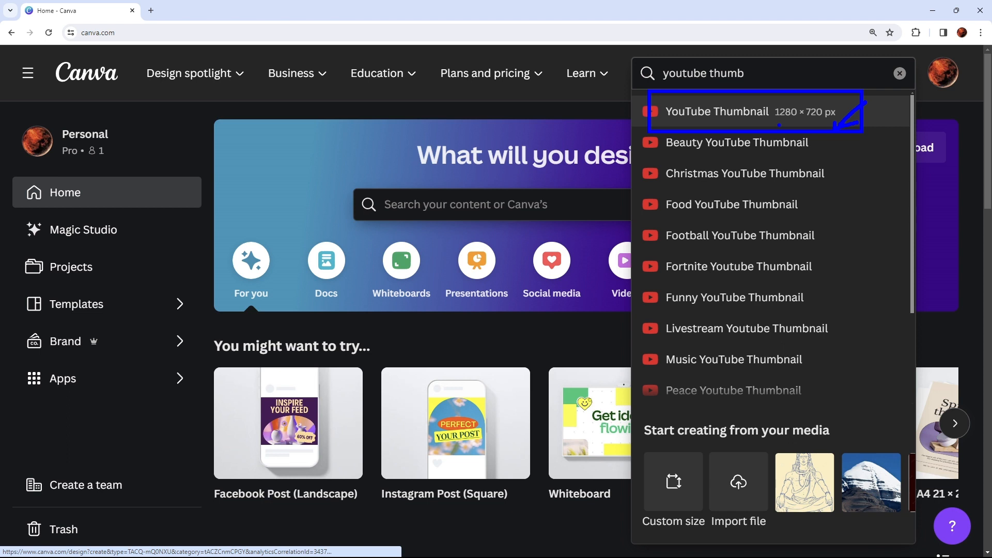
{"action": "left_click", "coordinate": [774, 117]}
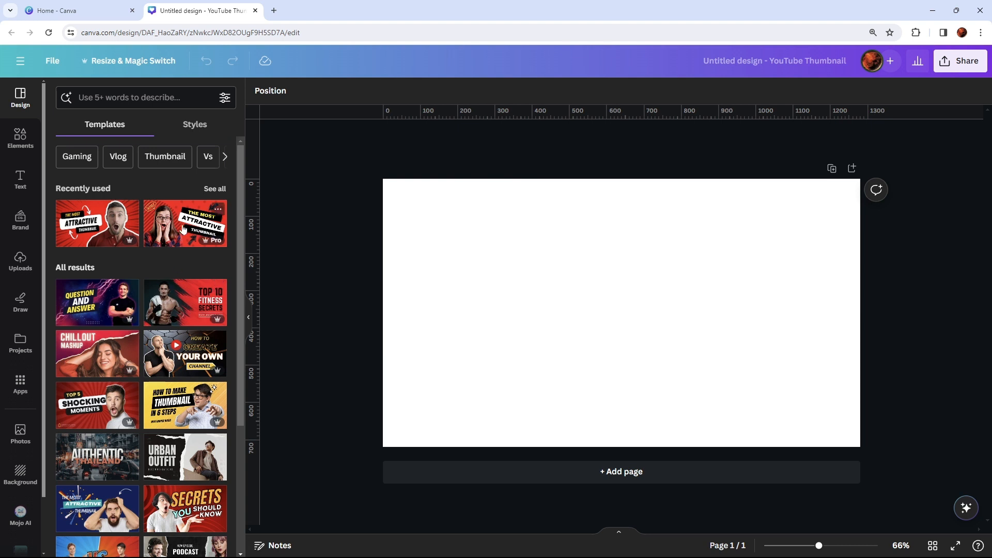
- Browse the suggested templates and search the templates for "youtube thumbnail"
{"action": "scroll", "coordinate": [182, 225], "scroll_direction": "down", "scroll_amount": 5}
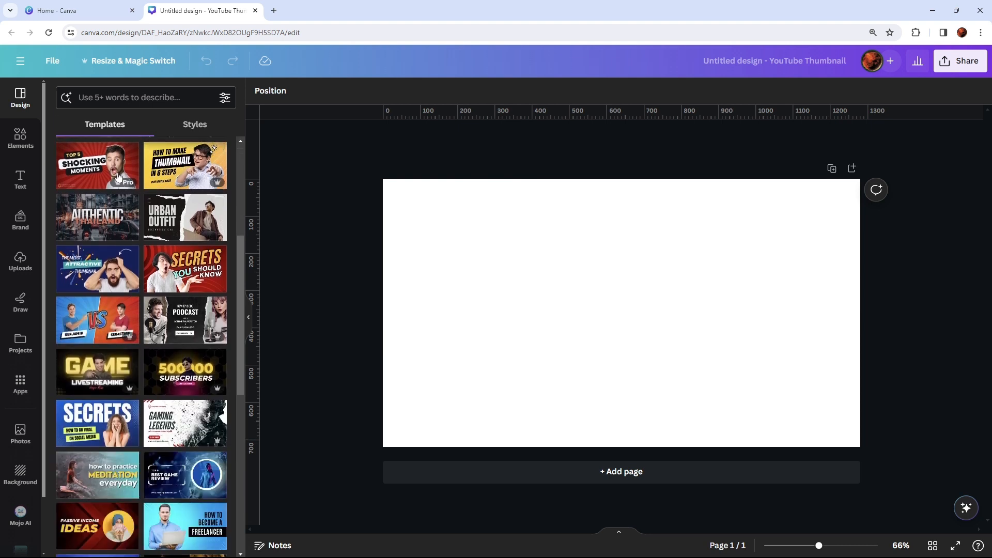
{"action": "scroll", "coordinate": [134, 232], "scroll_direction": "down", "scroll_amount": 8}
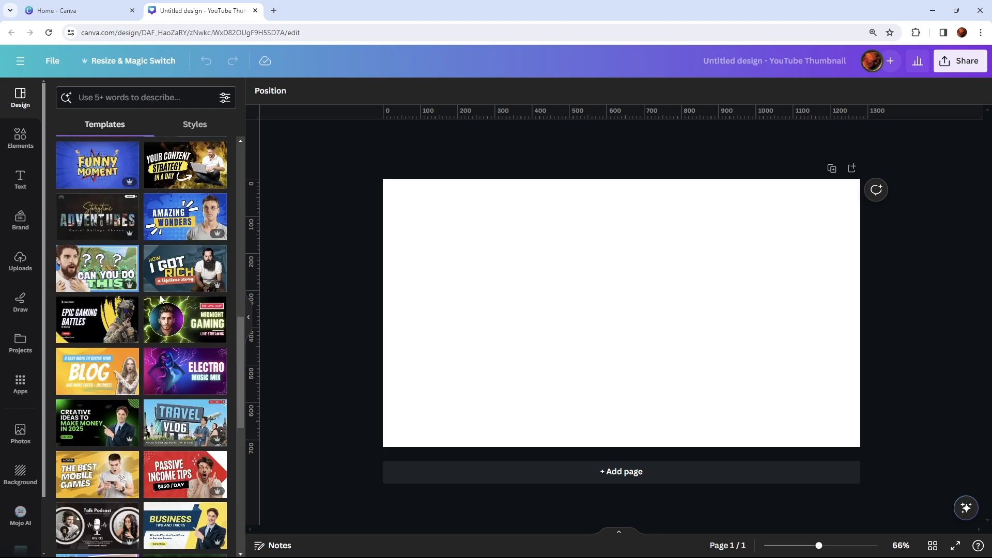
{"action": "scroll", "coordinate": [160, 298], "scroll_direction": "up", "scroll_amount": 13}
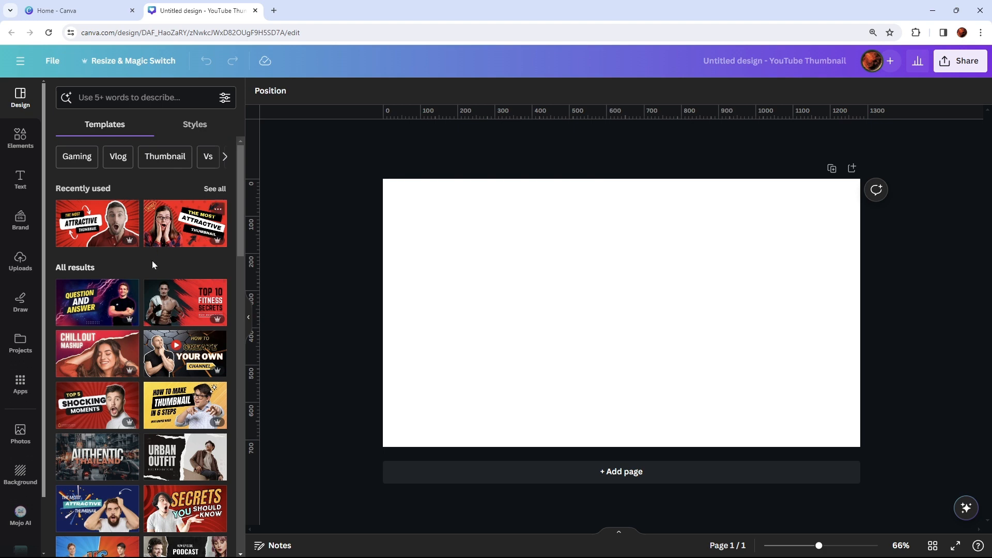
{"action": "scroll", "coordinate": [119, 344], "scroll_direction": "down", "scroll_amount": 10}
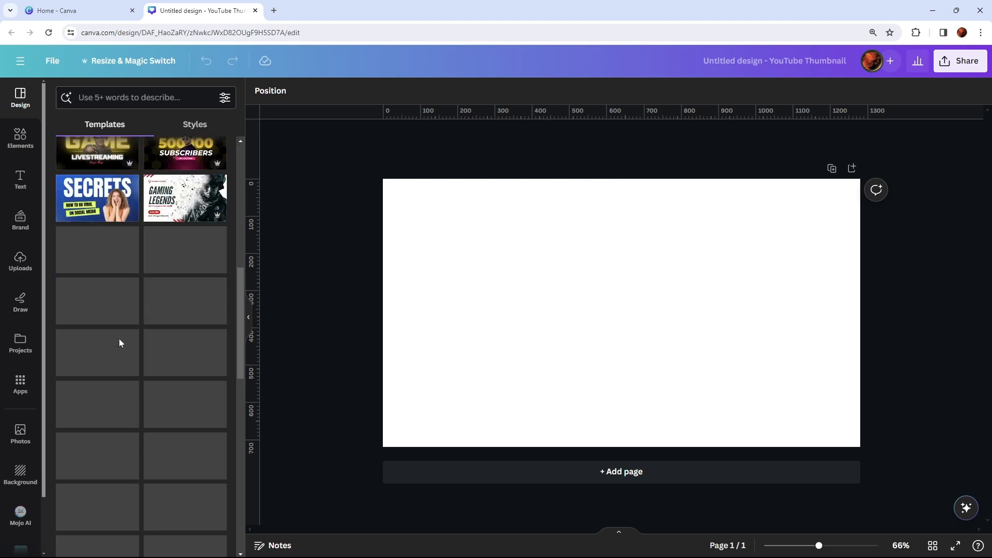
{"action": "scroll", "coordinate": [119, 340], "scroll_direction": "down", "scroll_amount": 5}
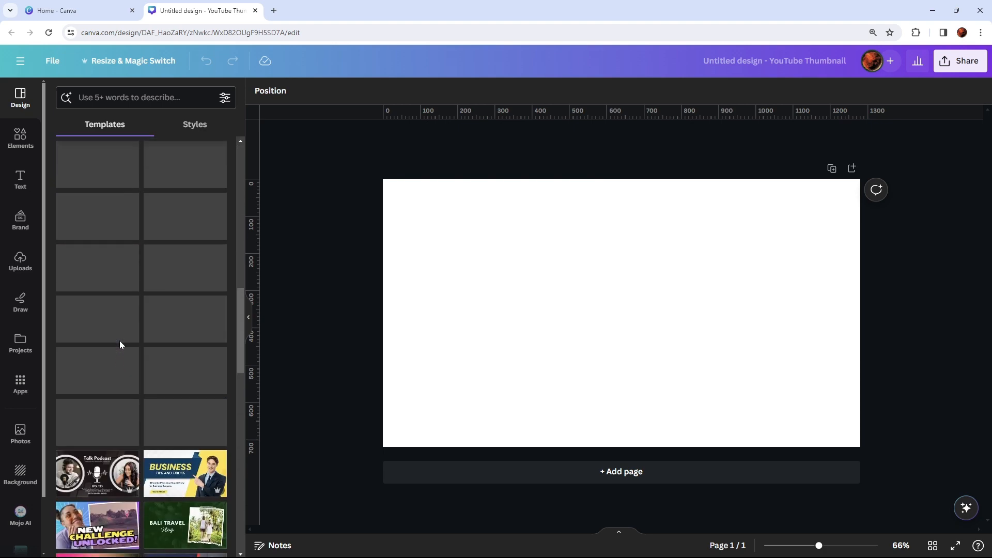
{"action": "scroll", "coordinate": [119, 342], "scroll_direction": "up", "scroll_amount": 14}
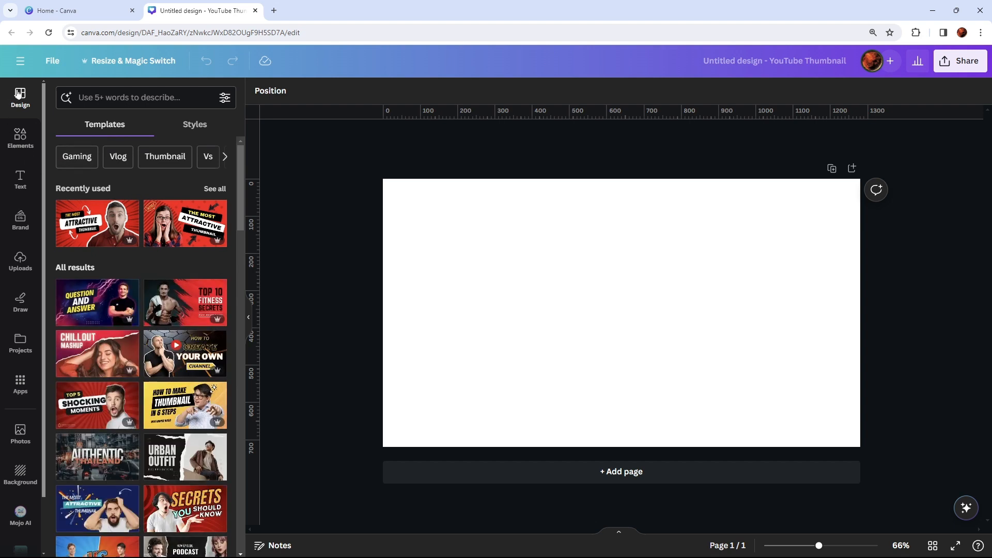
{"action": "left_click", "coordinate": [119, 97]}
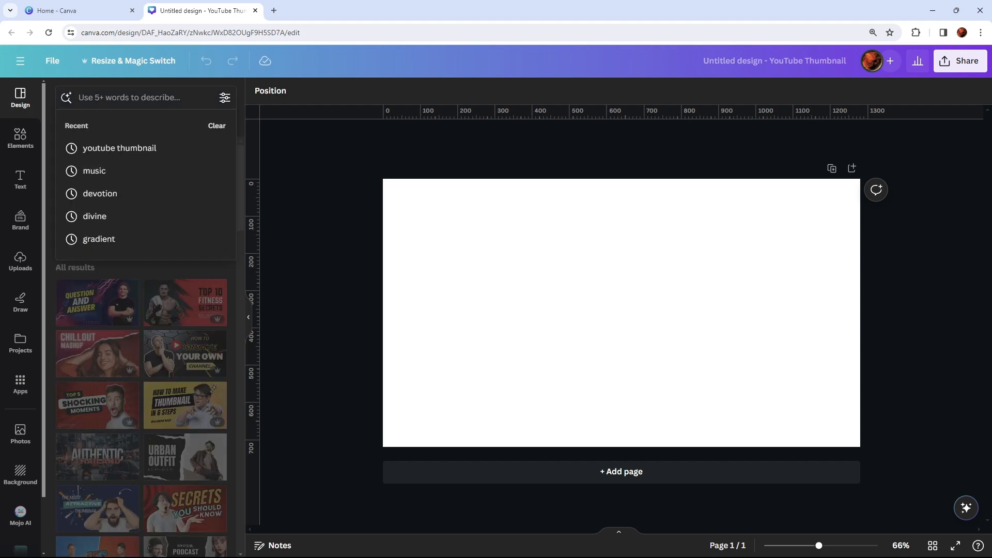
{"action": "left_click", "coordinate": [117, 149]}
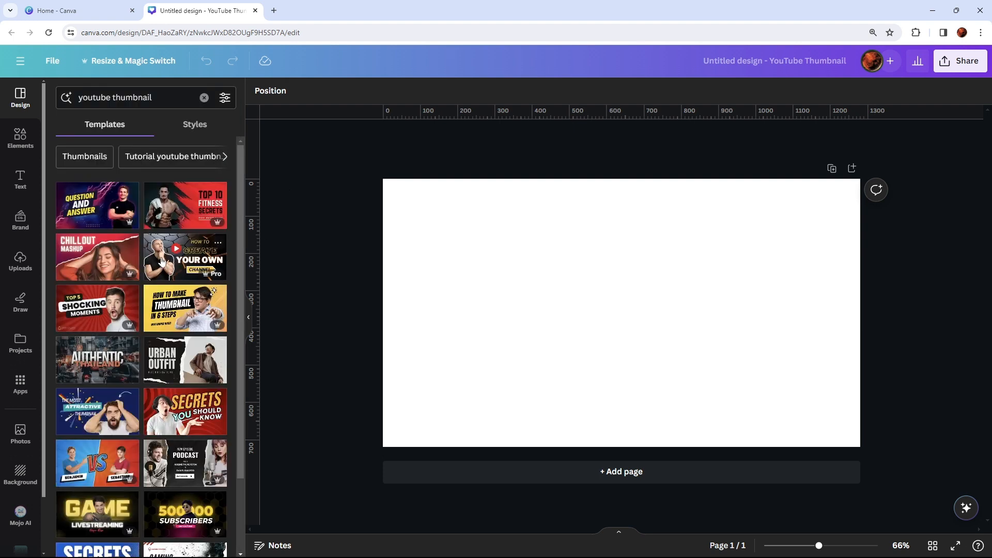
- Apply the red "The Most Attractive Thumbnail" template with the surprised man to the blank page
{"action": "scroll", "coordinate": [164, 254], "scroll_direction": "down", "scroll_amount": 3}
{"action": "scroll", "coordinate": [165, 253], "scroll_direction": "down", "scroll_amount": 8}
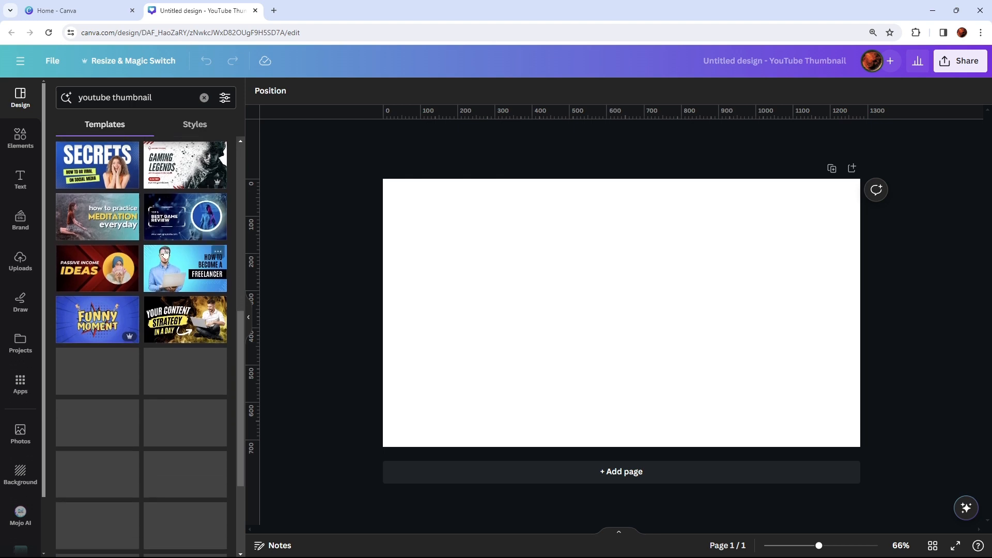
{"action": "scroll", "coordinate": [165, 253], "scroll_direction": "down", "scroll_amount": 10}
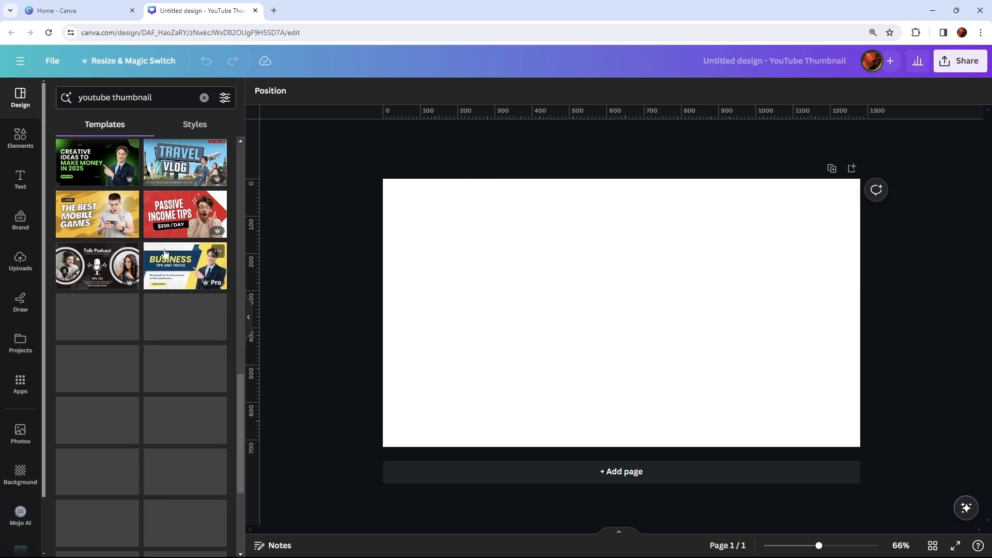
{"action": "scroll", "coordinate": [165, 250], "scroll_direction": "up", "scroll_amount": 8}
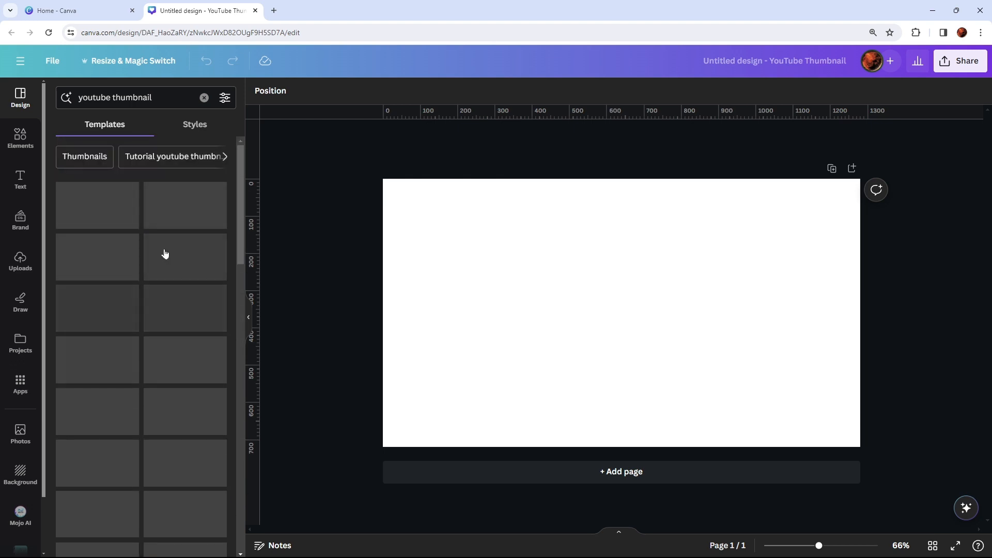
{"action": "scroll", "coordinate": [149, 285], "scroll_direction": "down", "scroll_amount": 4}
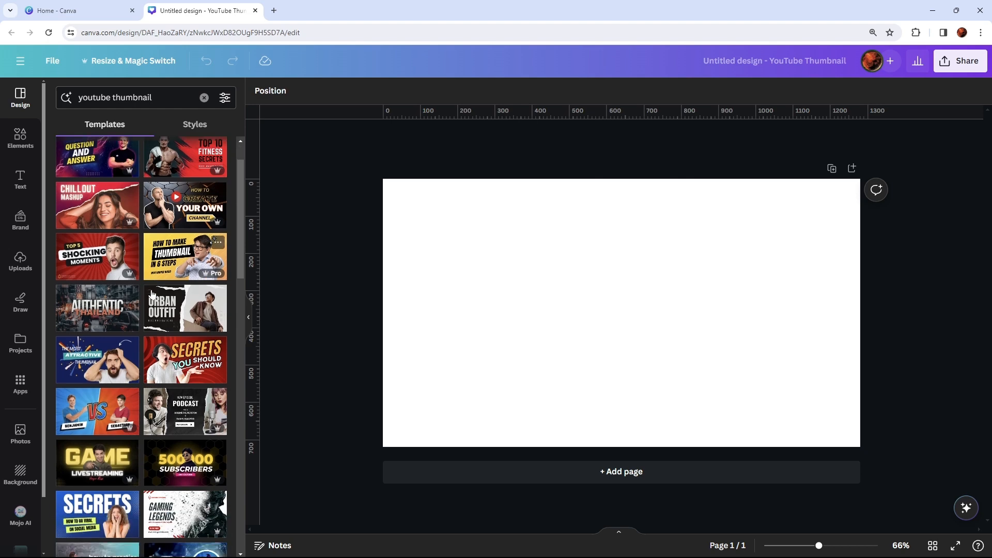
{"action": "scroll", "coordinate": [151, 294], "scroll_direction": "down", "scroll_amount": 15}
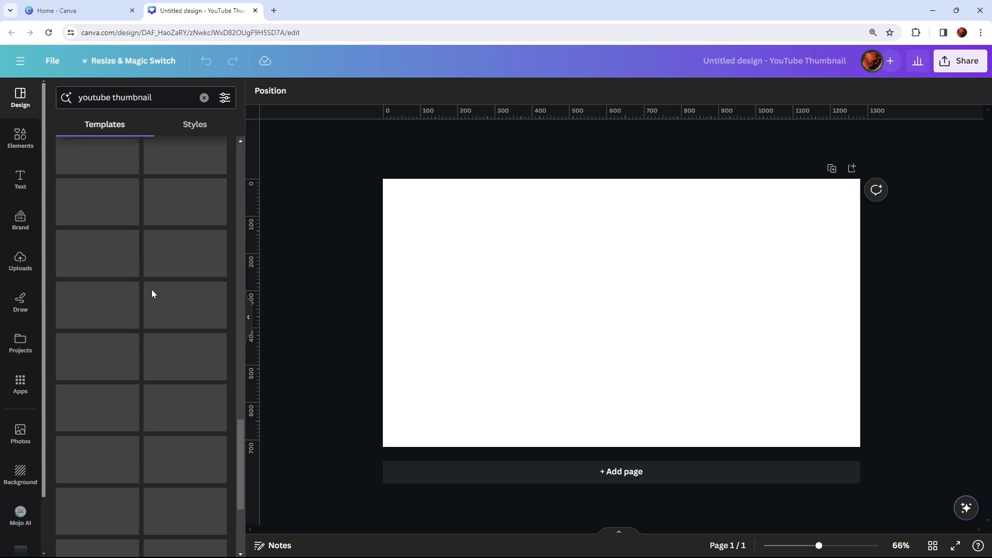
{"action": "scroll", "coordinate": [153, 293], "scroll_direction": "up", "scroll_amount": 20}
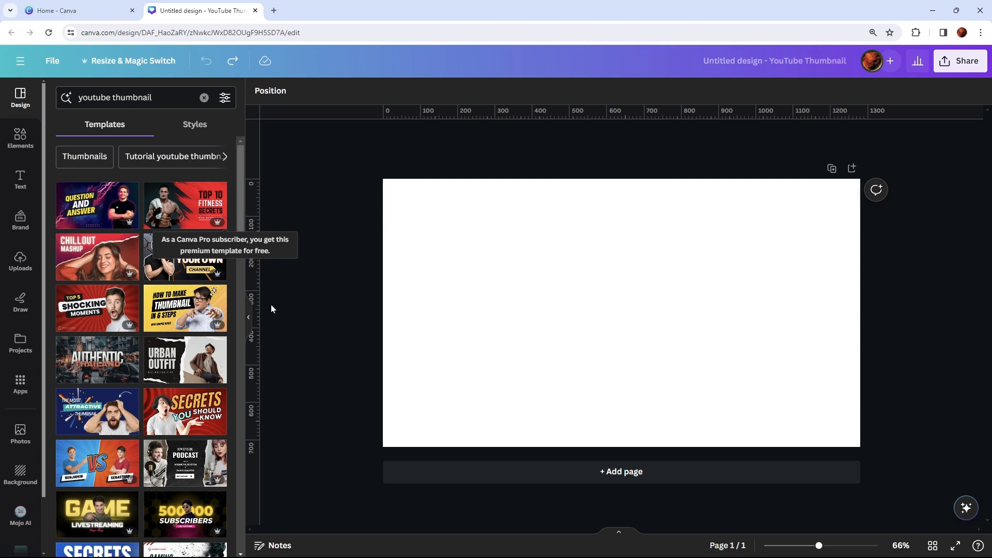
{"action": "scroll", "coordinate": [99, 329], "scroll_direction": "down", "scroll_amount": 3}
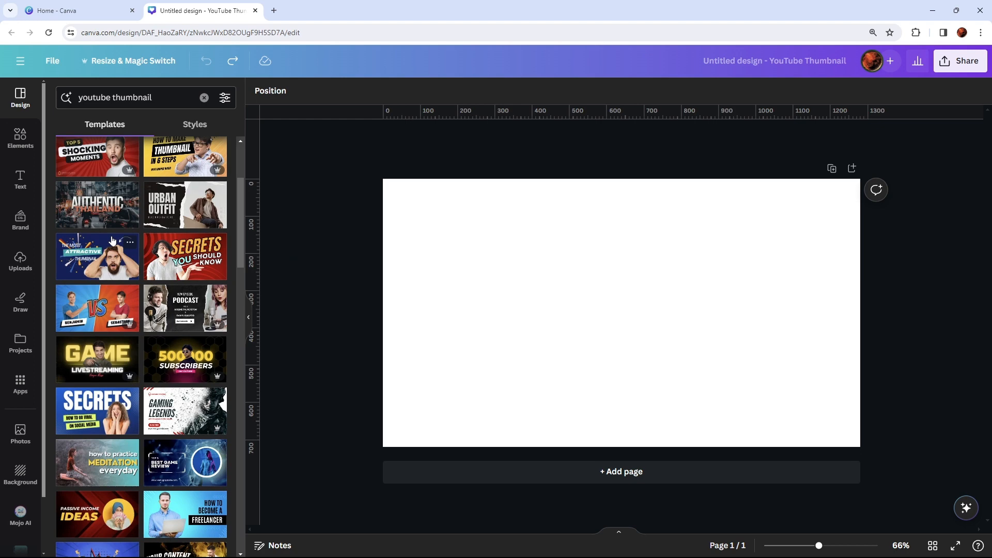
{"action": "scroll", "coordinate": [112, 241], "scroll_direction": "down", "scroll_amount": 4}
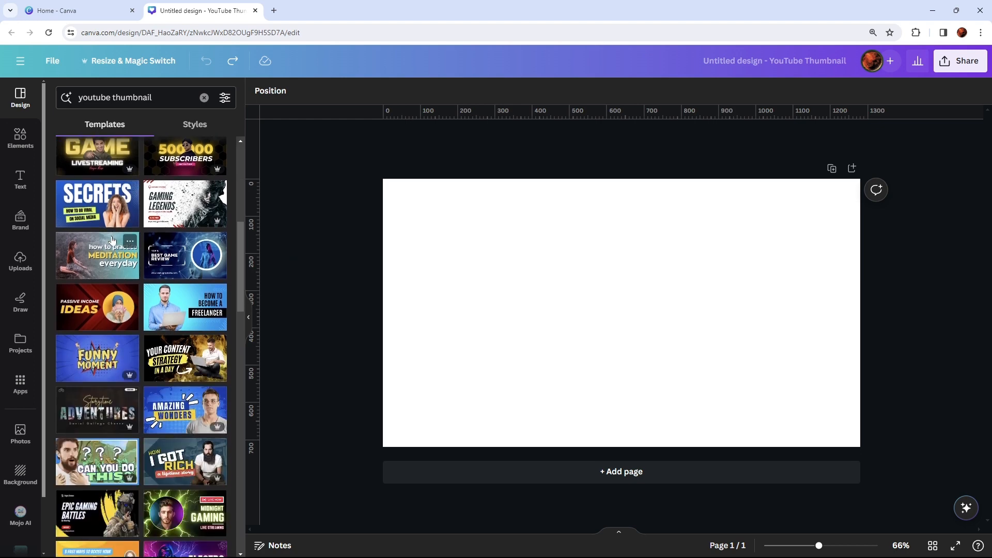
{"action": "scroll", "coordinate": [112, 241], "scroll_direction": "down", "scroll_amount": 8}
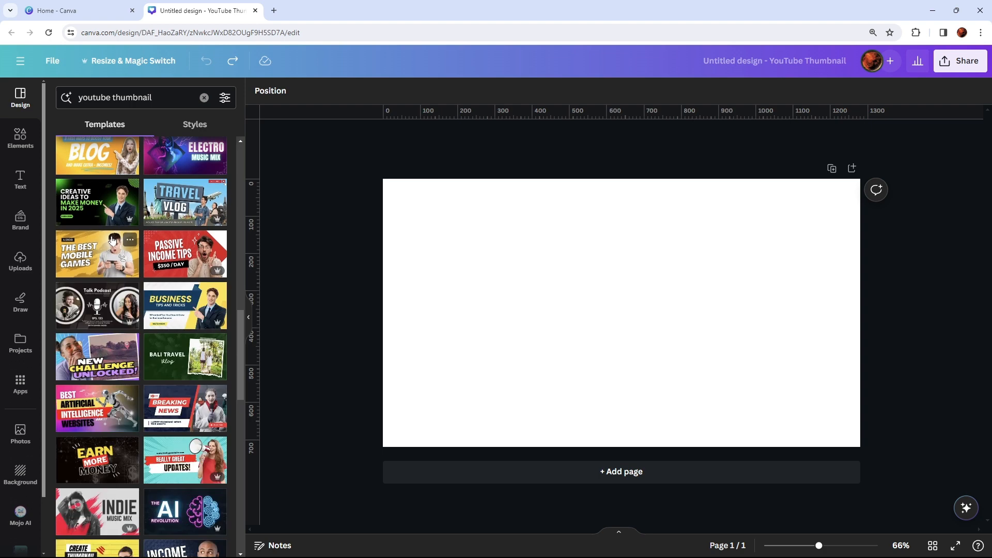
{"action": "scroll", "coordinate": [112, 241], "scroll_direction": "down", "scroll_amount": 7}
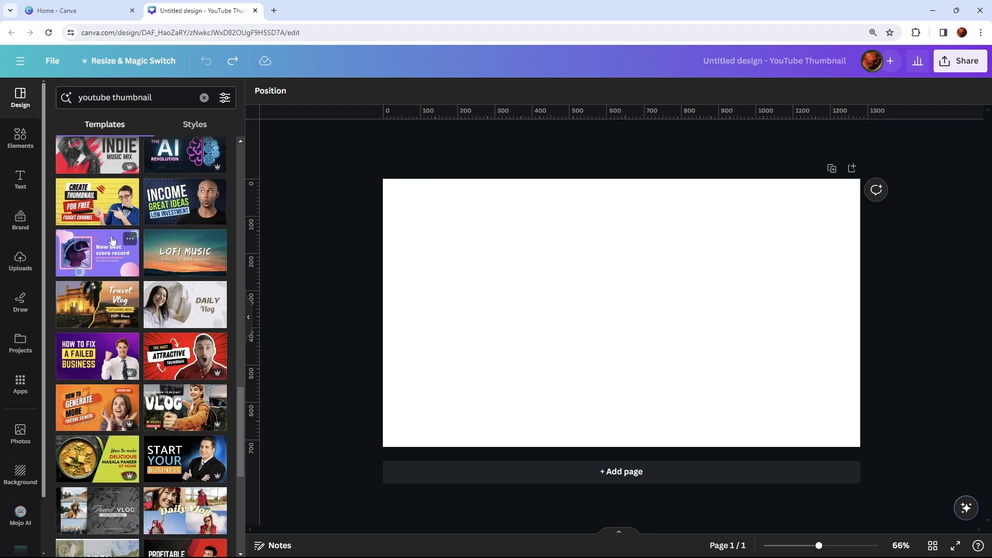
{"action": "scroll", "coordinate": [112, 241], "scroll_direction": "down", "scroll_amount": 4}
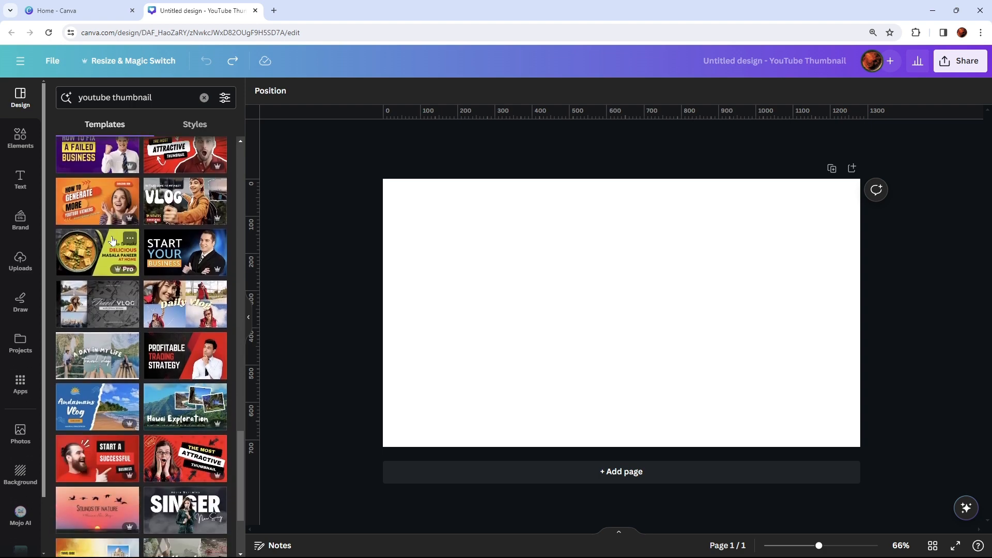
{"action": "scroll", "coordinate": [112, 241], "scroll_direction": "down", "scroll_amount": 5}
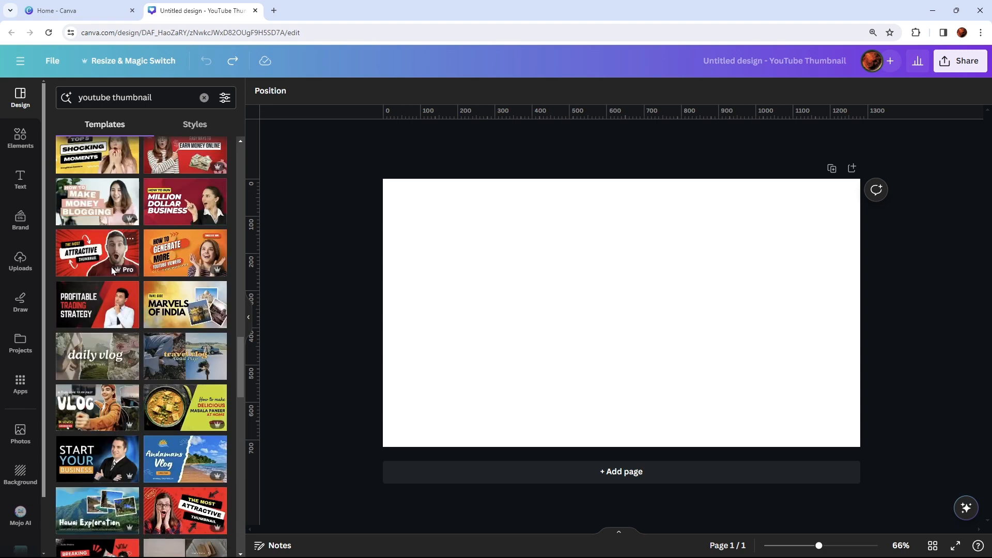
{"action": "left_click", "coordinate": [96, 250]}
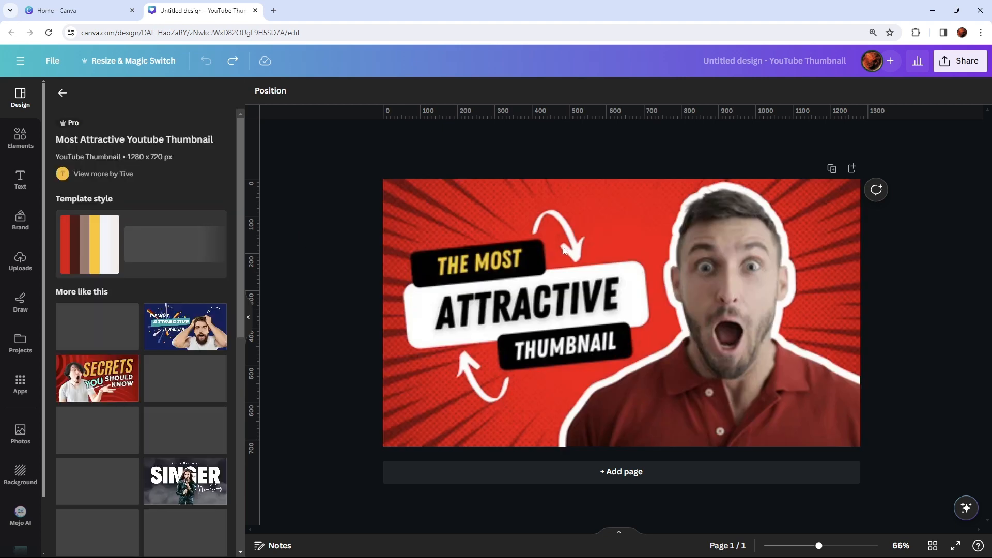
- Examine the template's individual elements by selecting its image and the "THE MOST" text, leaving both unedited
{"action": "left_click", "coordinate": [678, 237]}
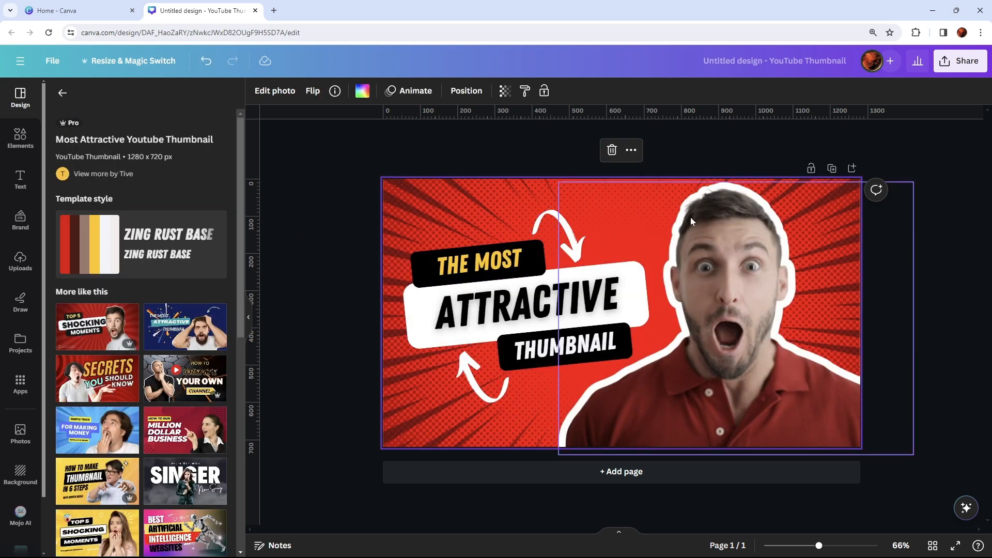
{"action": "left_click", "coordinate": [954, 172]}
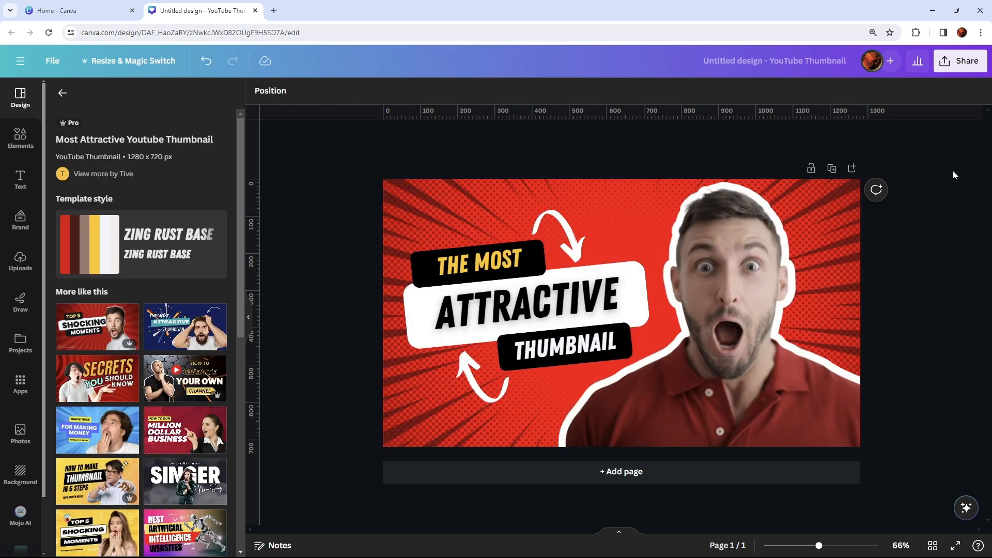
{"action": "left_click", "coordinate": [524, 254]}
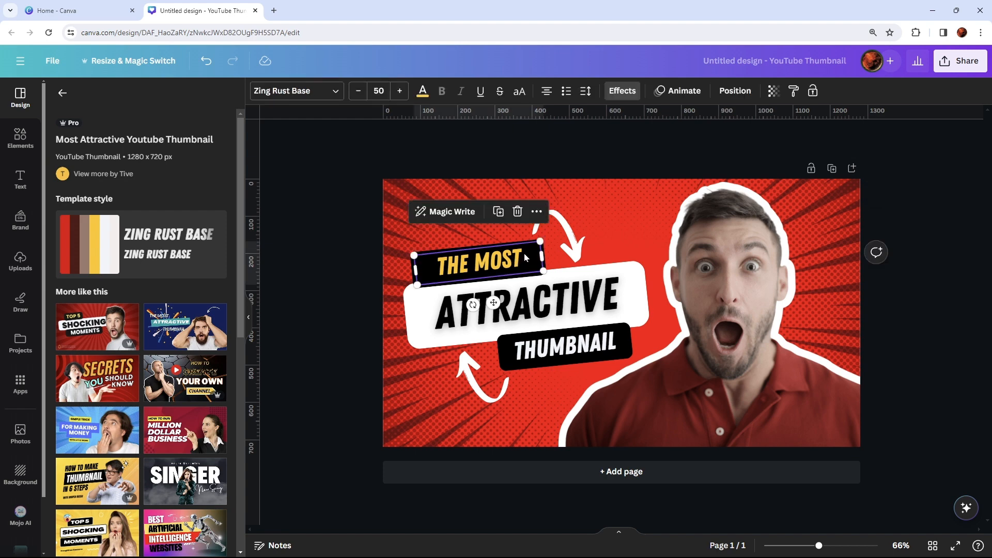
{"action": "left_click", "coordinate": [525, 253]}
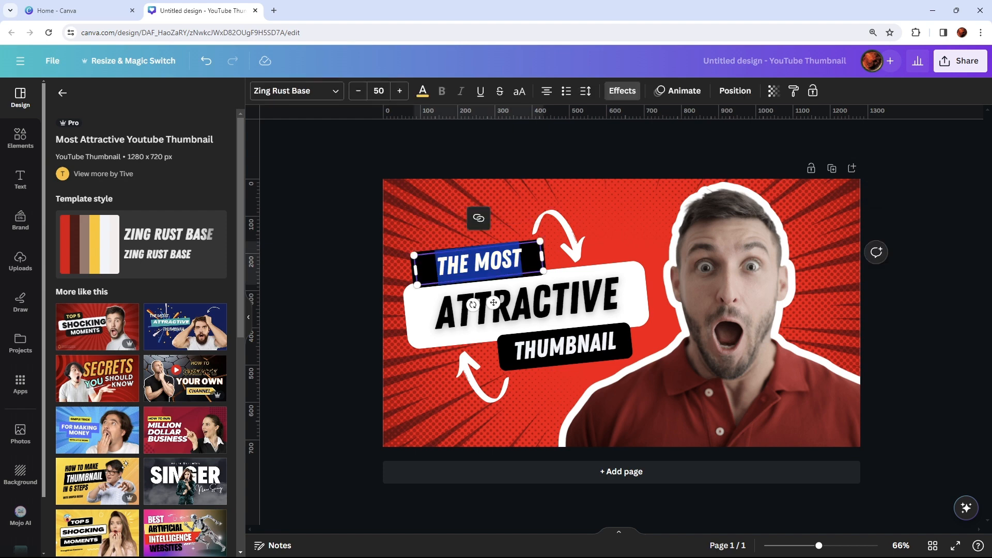
{"action": "left_click", "coordinate": [938, 262]}
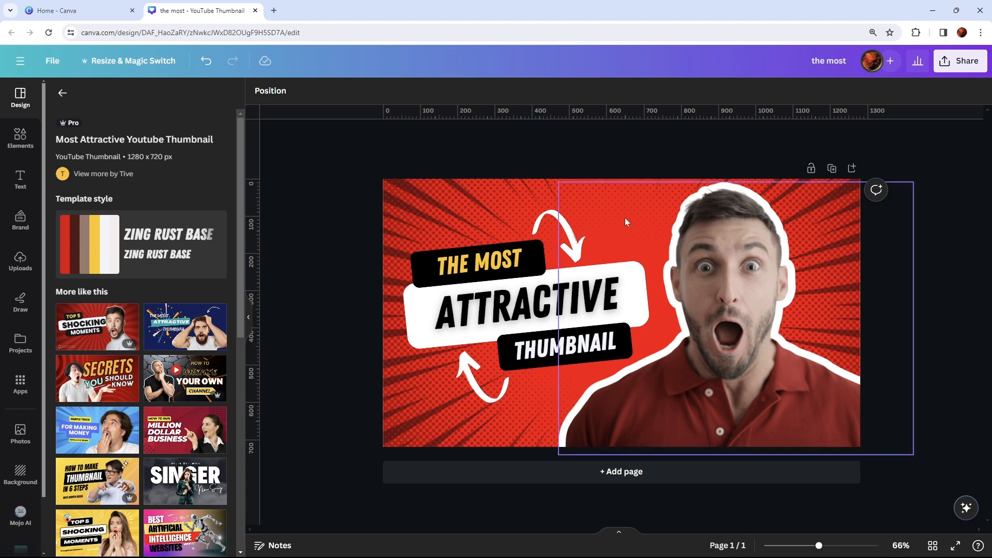
- Select the red background image and show the list of all layers in the design
{"action": "left_click", "coordinate": [432, 204]}
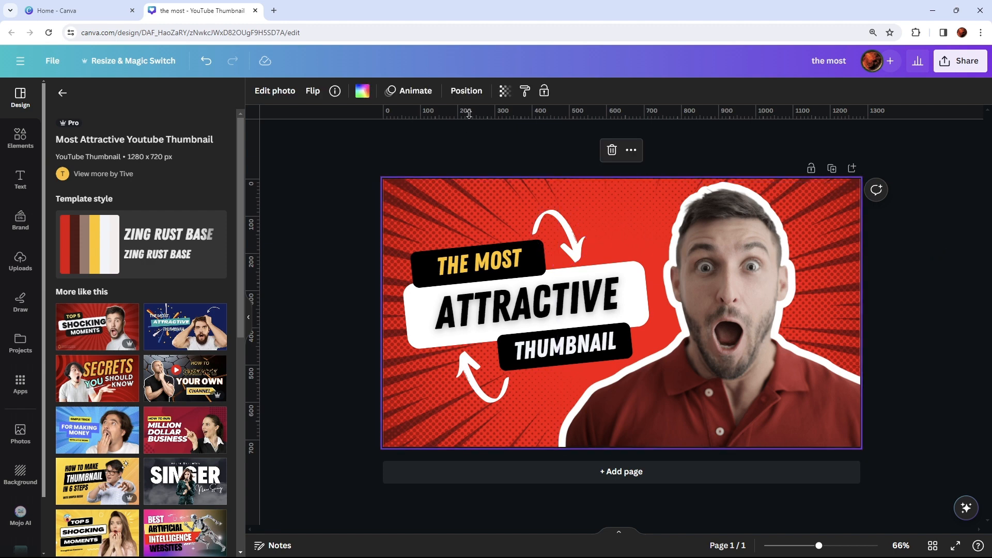
{"action": "left_click", "coordinate": [464, 92]}
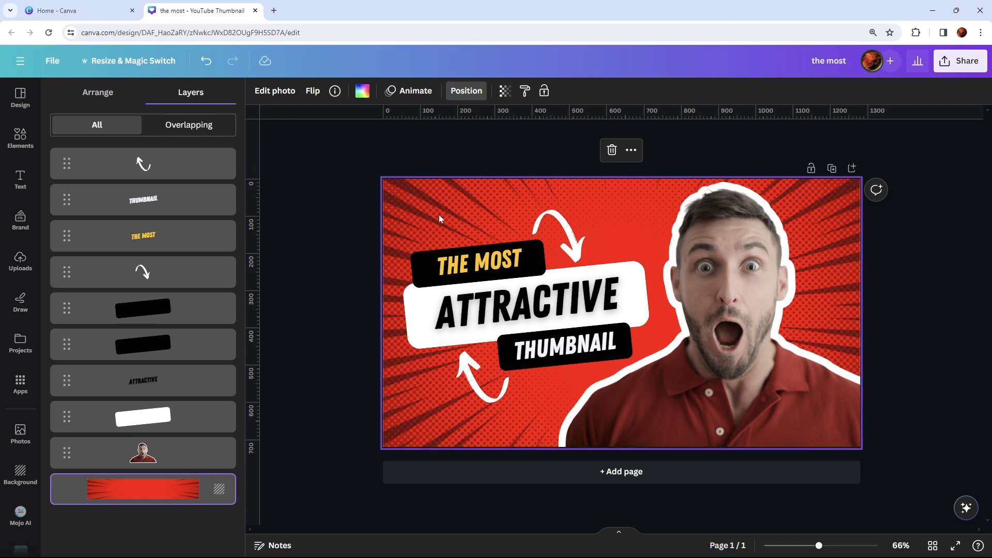
- Close the layer list and look over the photo effects and filters available for the red background image
{"action": "left_click", "coordinate": [432, 136]}
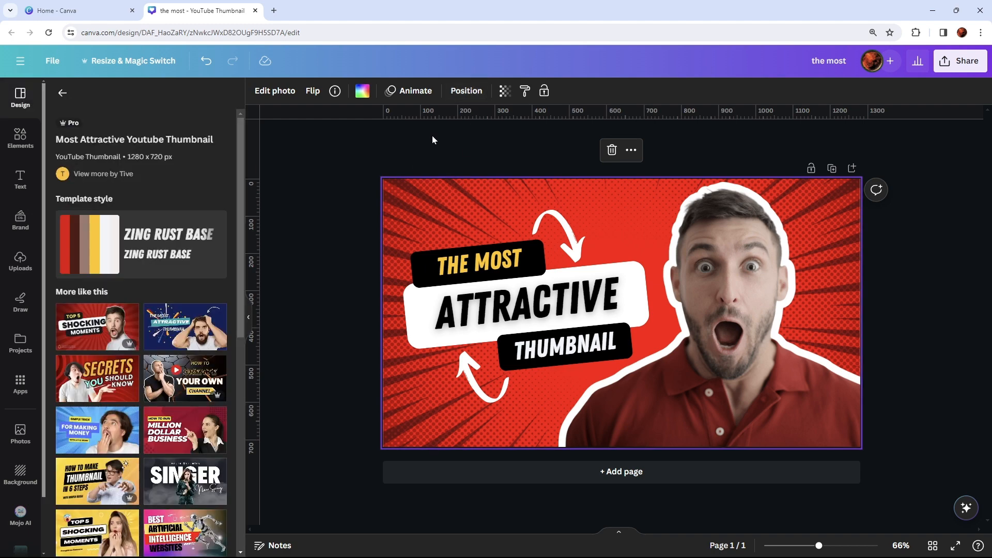
{"action": "left_click", "coordinate": [274, 92]}
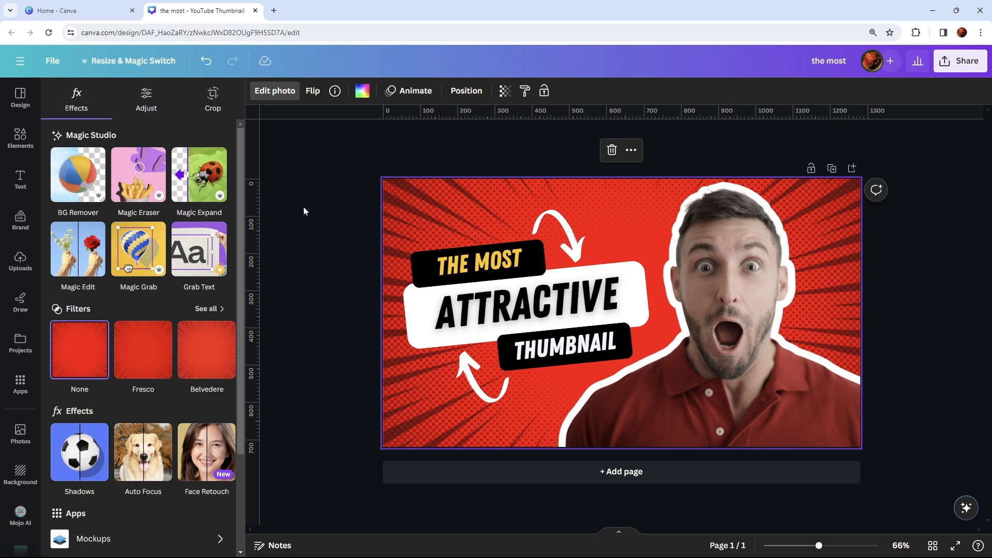
{"action": "left_click", "coordinate": [409, 205]}
- Browse the default text styles and ready-made font combinations without adding any to the page
{"action": "left_click", "coordinate": [20, 177]}
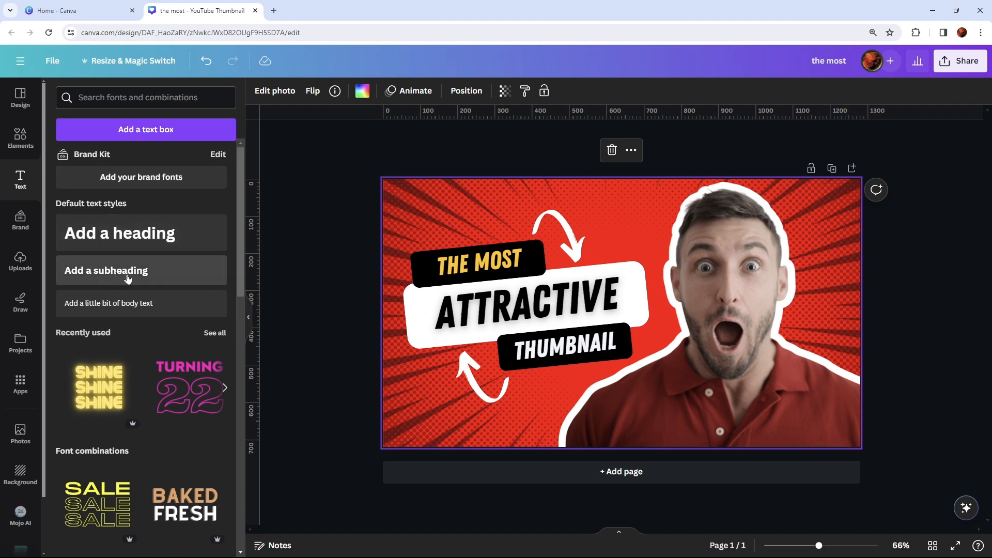
{"action": "scroll", "coordinate": [161, 368], "scroll_direction": "down", "scroll_amount": 4}
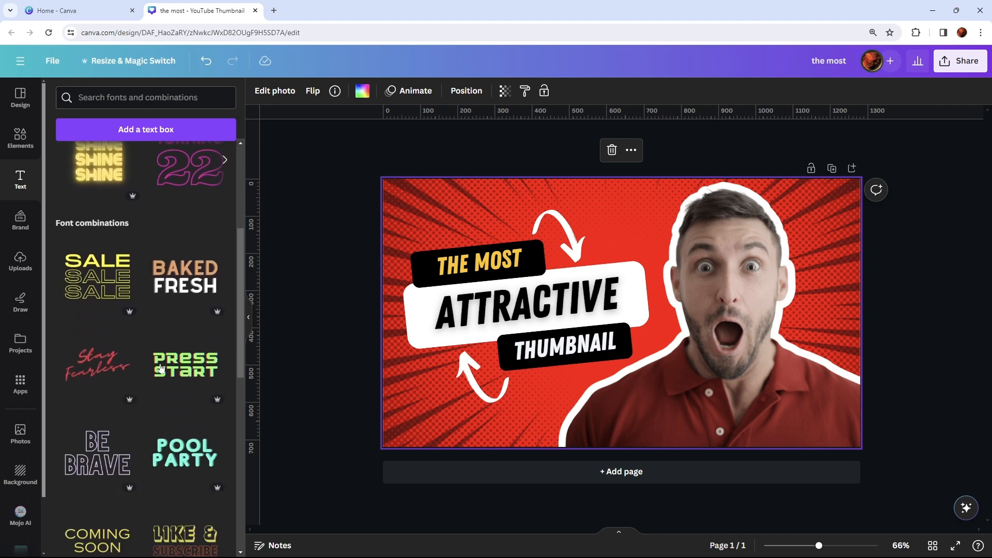
{"action": "scroll", "coordinate": [160, 368], "scroll_direction": "down", "scroll_amount": 9}
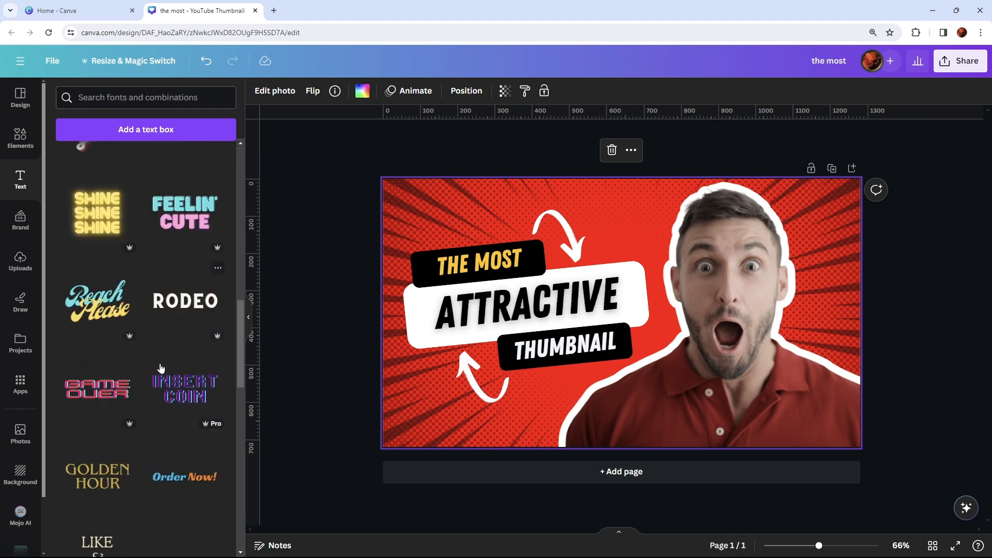
{"action": "scroll", "coordinate": [161, 368], "scroll_direction": "down", "scroll_amount": 1}
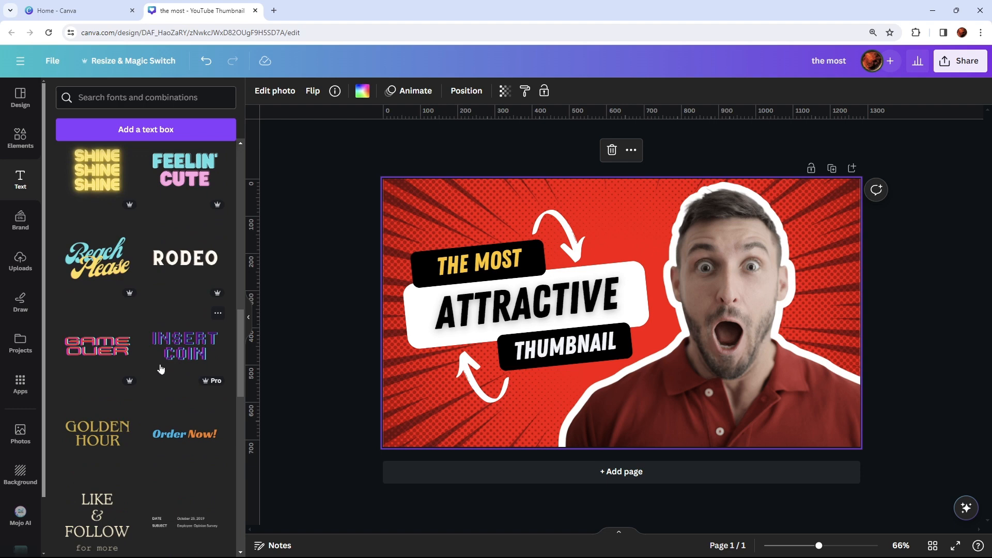
{"action": "left_click", "coordinate": [315, 273]}
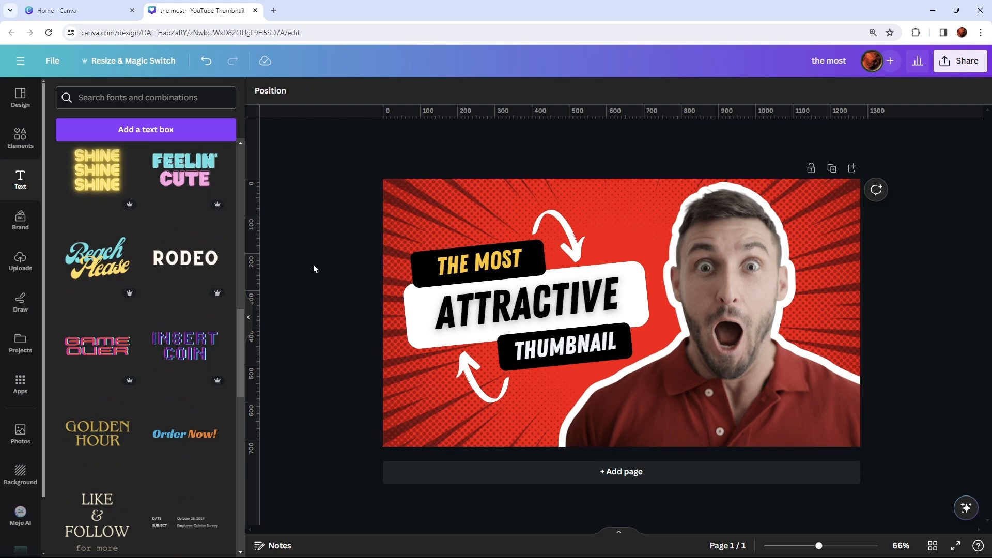
- Replace the "THE MOST" text with "HOW TO CREATE" and widen its text box to fit on one line
{"action": "left_click", "coordinate": [520, 262]}
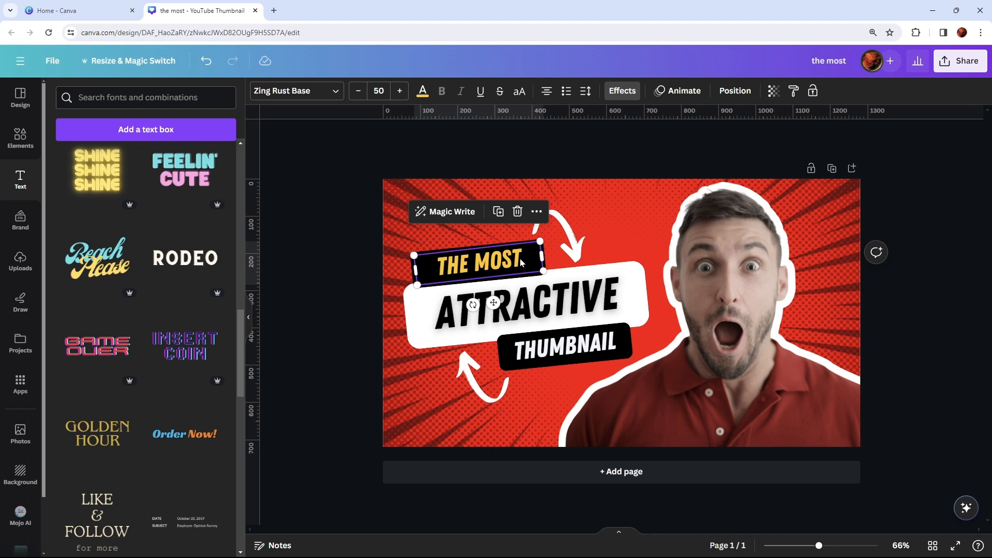
{"action": "double_click", "coordinate": [520, 258]}
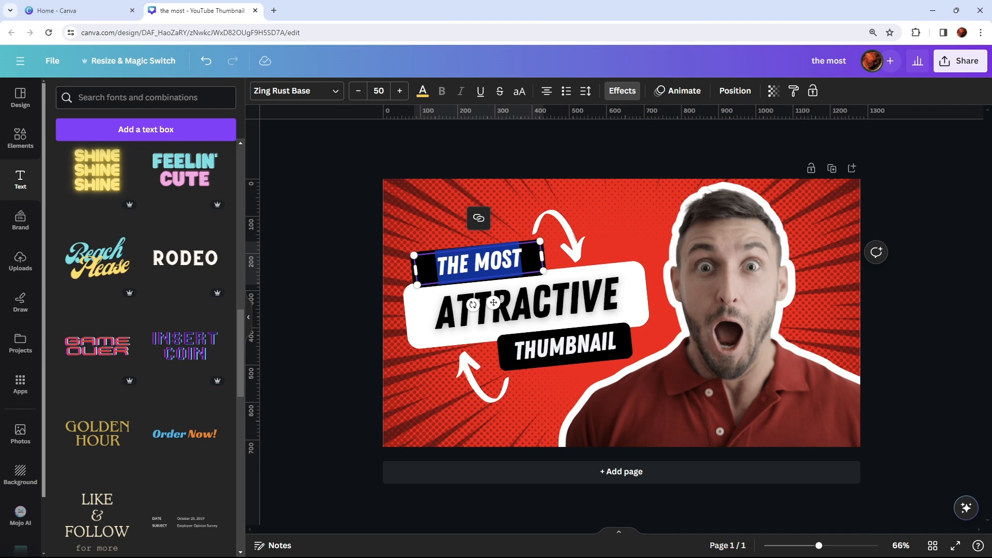
{"action": "key", "text": "BackSpace"}
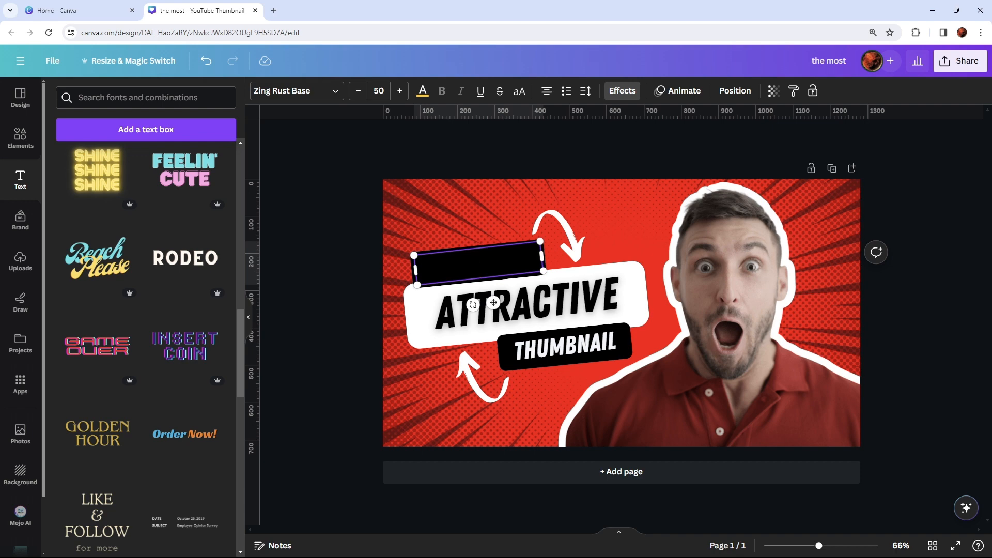
{"action": "type", "text": "HOW TO"}
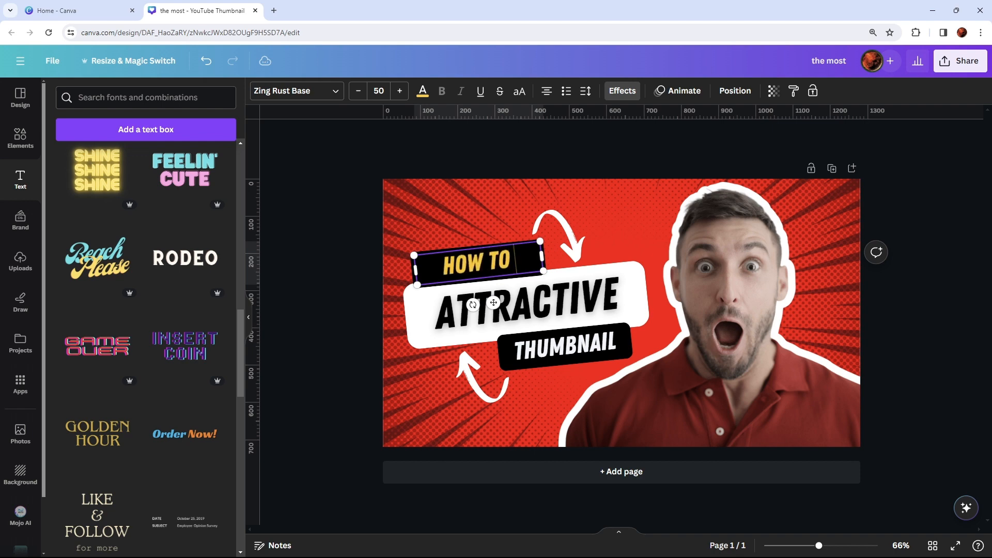
{"action": "type", "text": " CREATE"}
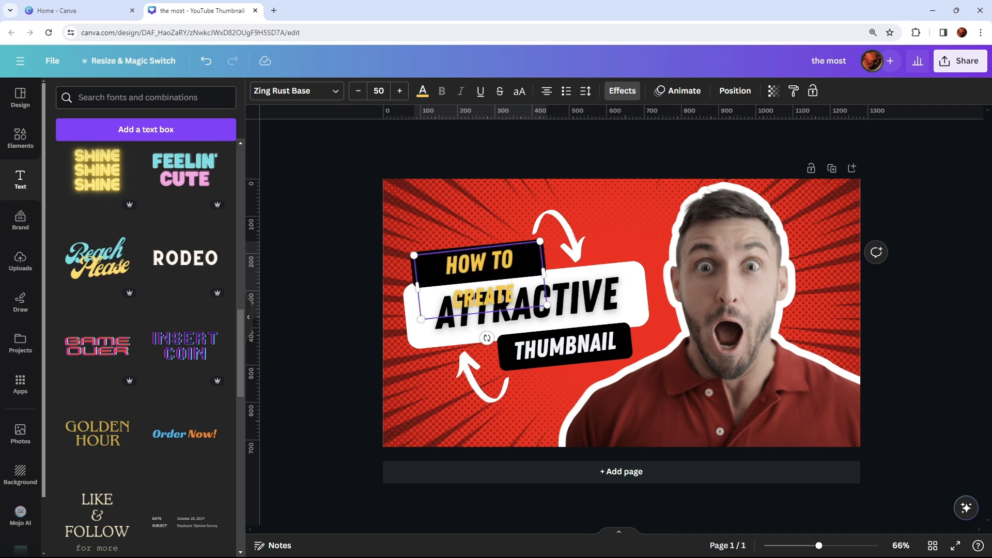
{"action": "mouse_move", "coordinate": [550, 271]}
{"action": "left_mouse_down"}
{"action": "mouse_move", "coordinate": [535, 263]}
{"action": "mouse_move", "coordinate": [554, 264]}
{"action": "left_mouse_up"}
{"action": "left_click", "coordinate": [655, 211]}
- Widen the upper black label shape to fit "HOW TO CREATE" and place that text over it
{"action": "left_click_drag", "start_coordinate": [479, 261], "coordinate": [473, 216]}
{"action": "left_click", "coordinate": [517, 261]}
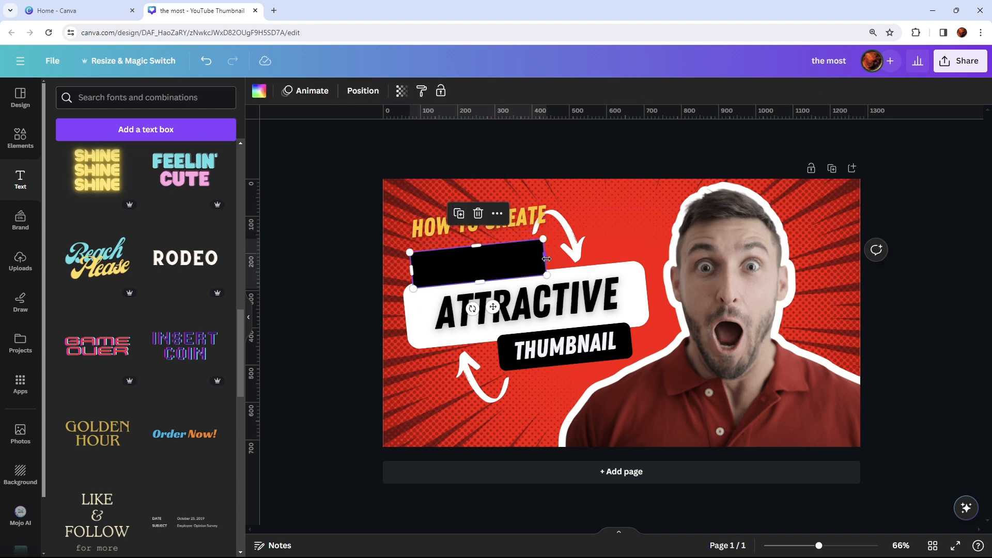
{"action": "left_click_drag", "start_coordinate": [548, 258], "coordinate": [564, 260]}
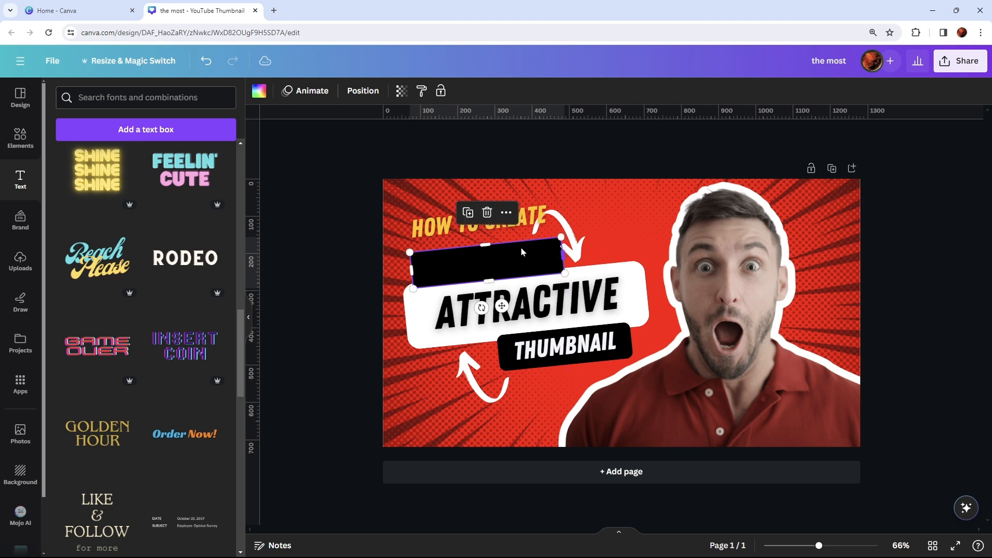
{"action": "left_click_drag", "start_coordinate": [445, 228], "coordinate": [447, 261]}
{"action": "left_click", "coordinate": [635, 213]}
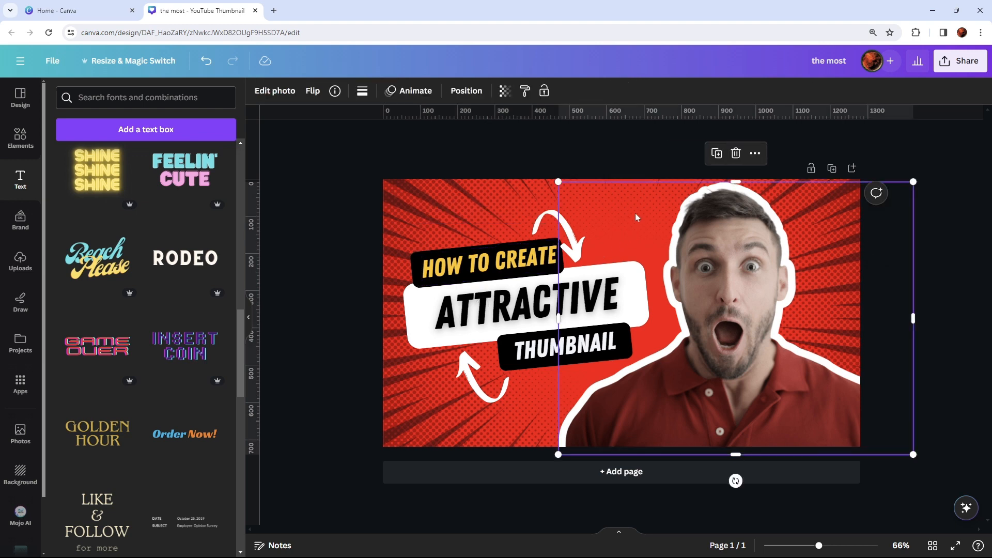
- Replace the "ATTRACTIVE" text on the white label with "YOUTUBE"
{"action": "double_click", "coordinate": [497, 310]}
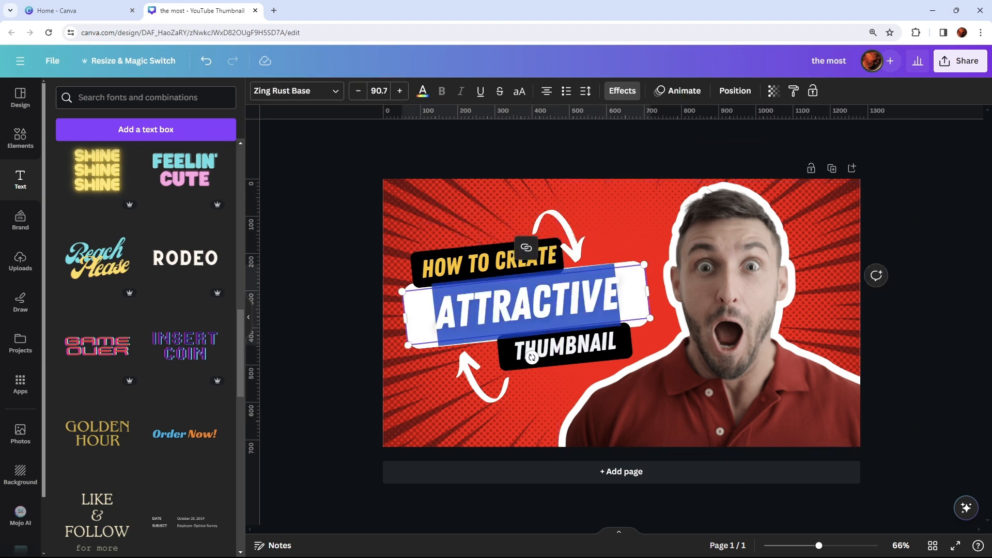
{"action": "type", "text": "YOUTUBE"}
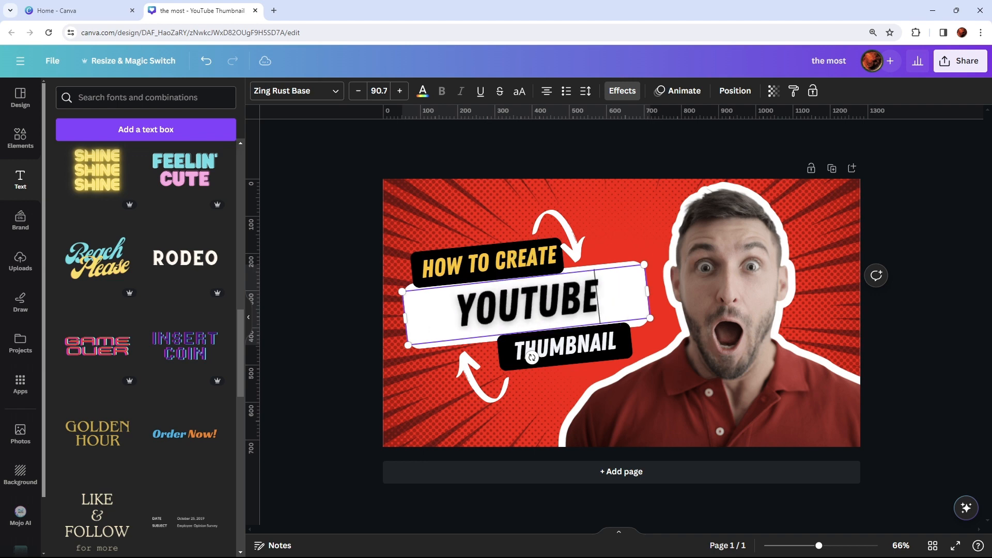
{"action": "left_click", "coordinate": [661, 202]}
- Delete the cut-out photo of the surprised man from the thumbnail
{"action": "left_click", "coordinate": [458, 188]}
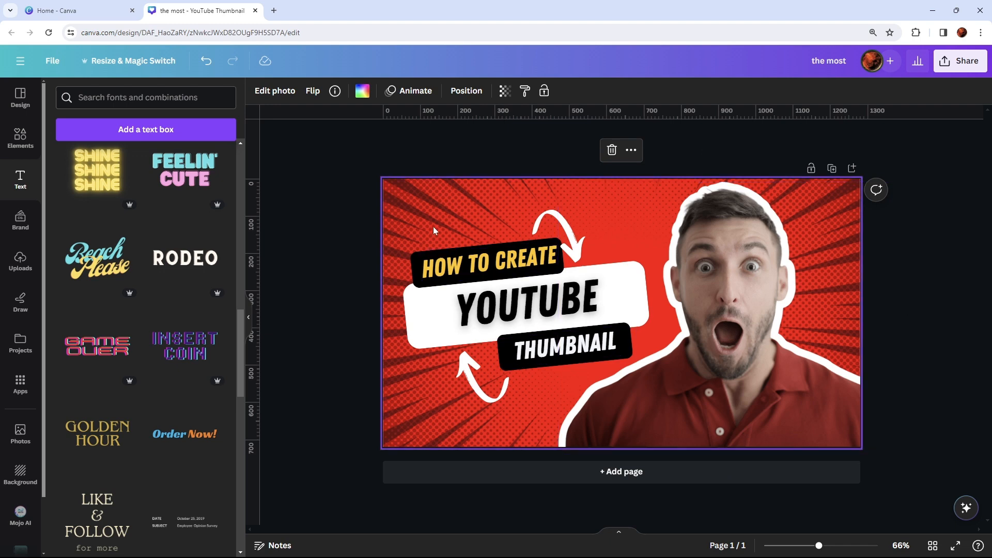
{"action": "left_click", "coordinate": [794, 321]}
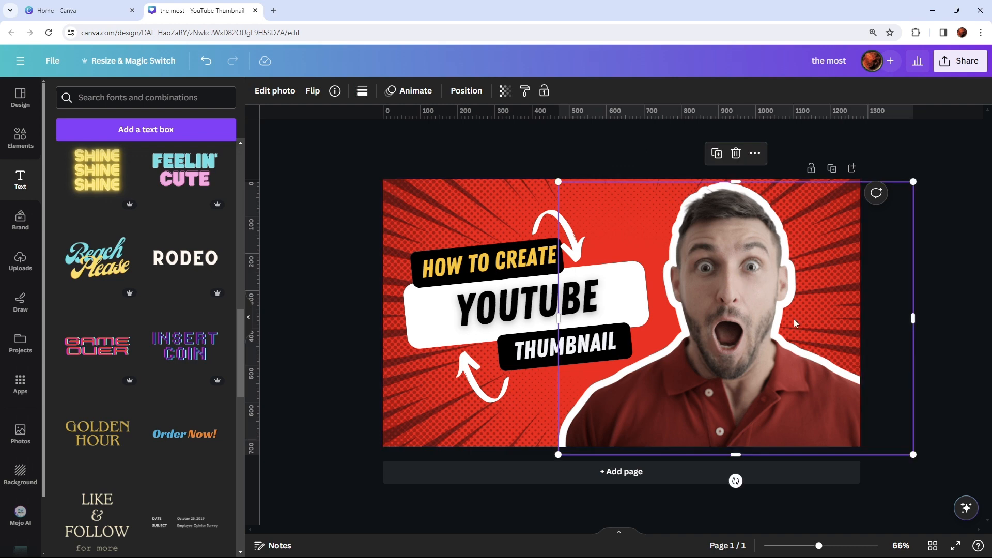
{"action": "key", "text": "Delete"}
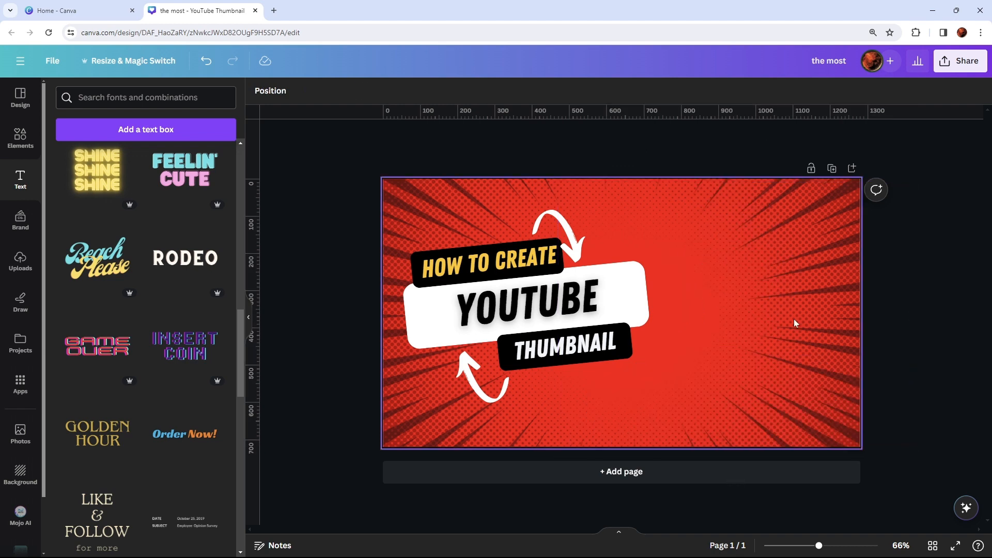
- Search the elements library for "youtube" and limit the results to graphics
{"action": "left_click", "coordinate": [17, 141]}
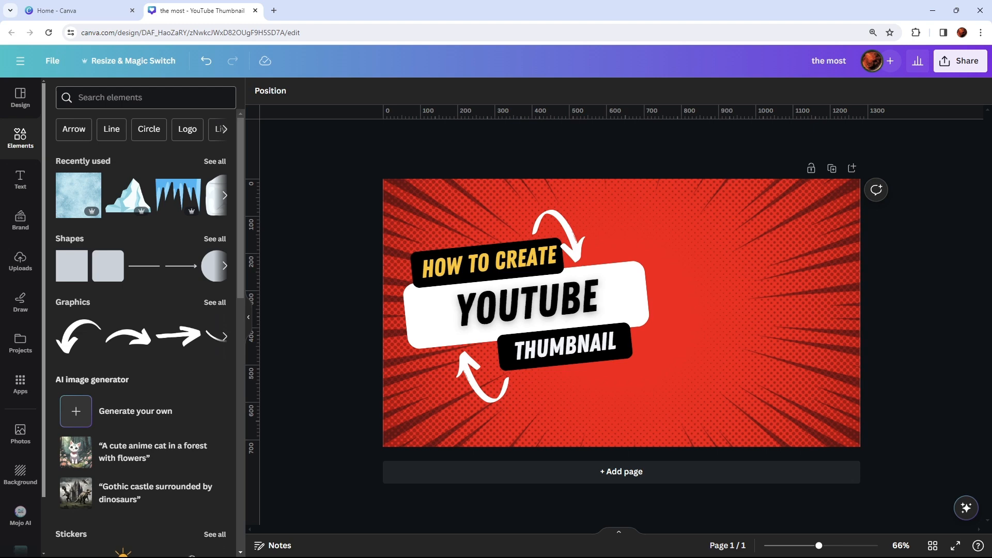
{"action": "left_click", "coordinate": [145, 97]}
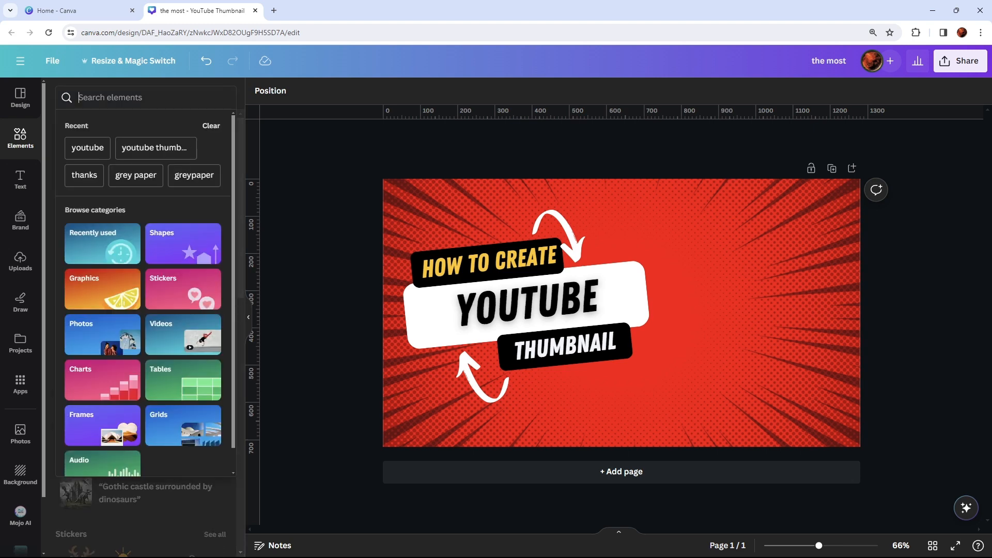
{"action": "left_click", "coordinate": [88, 147]}
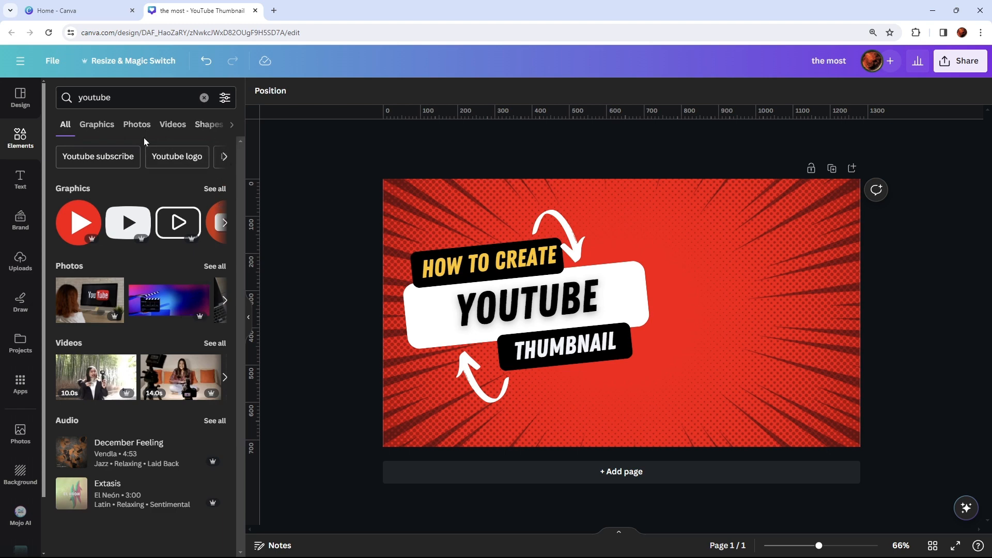
{"action": "left_click", "coordinate": [101, 125]}
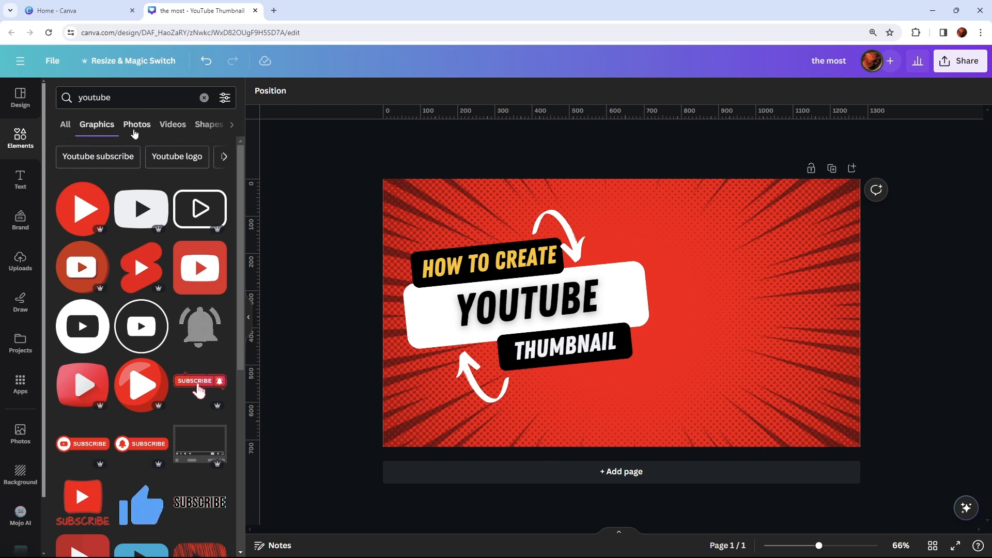
- Examine the YouTube photos and graphics in the search results for a suitable icon
{"action": "left_click", "coordinate": [136, 130]}
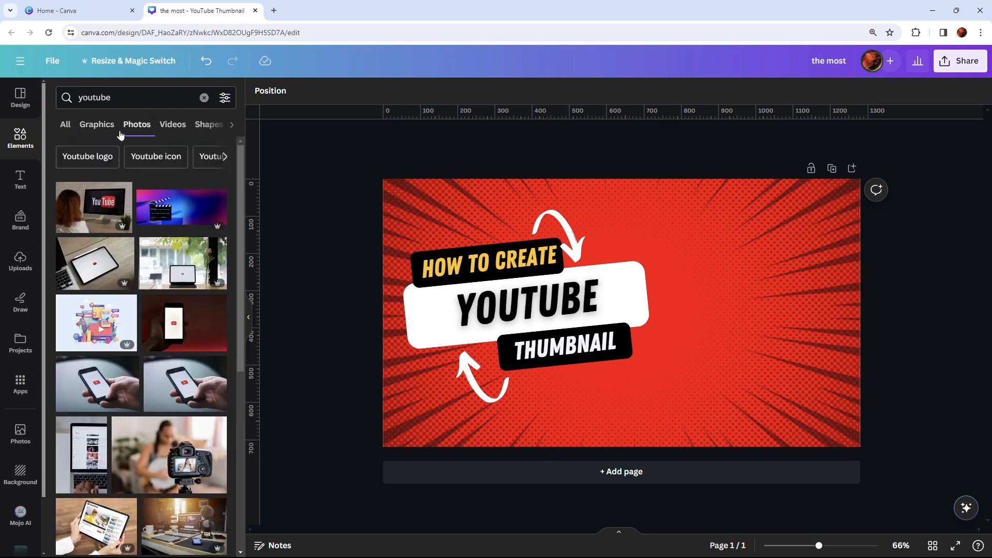
{"action": "left_click", "coordinate": [98, 126]}
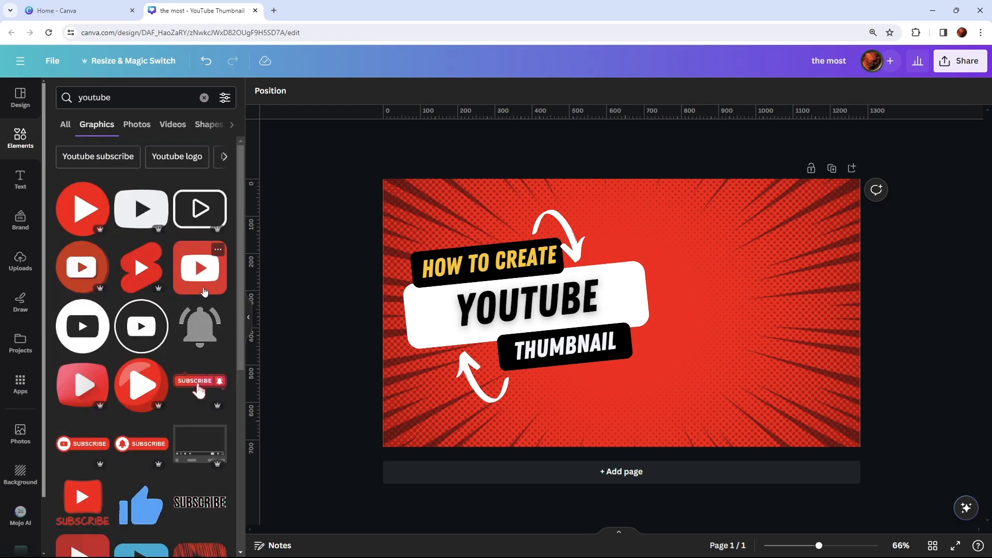
{"action": "scroll", "coordinate": [176, 234], "scroll_direction": "down", "scroll_amount": 5}
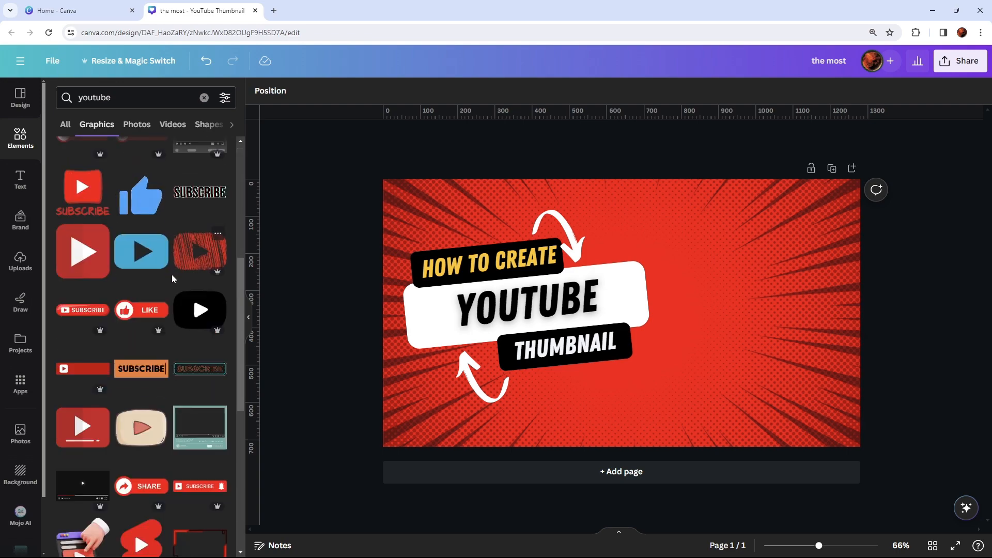
{"action": "scroll", "coordinate": [172, 275], "scroll_direction": "down", "scroll_amount": 4}
{"action": "scroll", "coordinate": [174, 283], "scroll_direction": "down", "scroll_amount": 5}
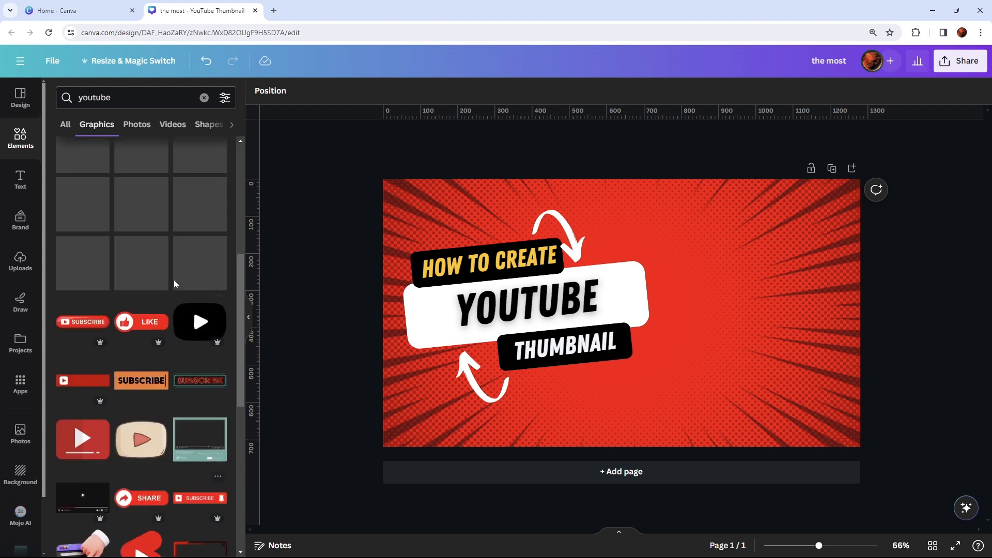
{"action": "scroll", "coordinate": [173, 282], "scroll_direction": "up", "scroll_amount": 3}
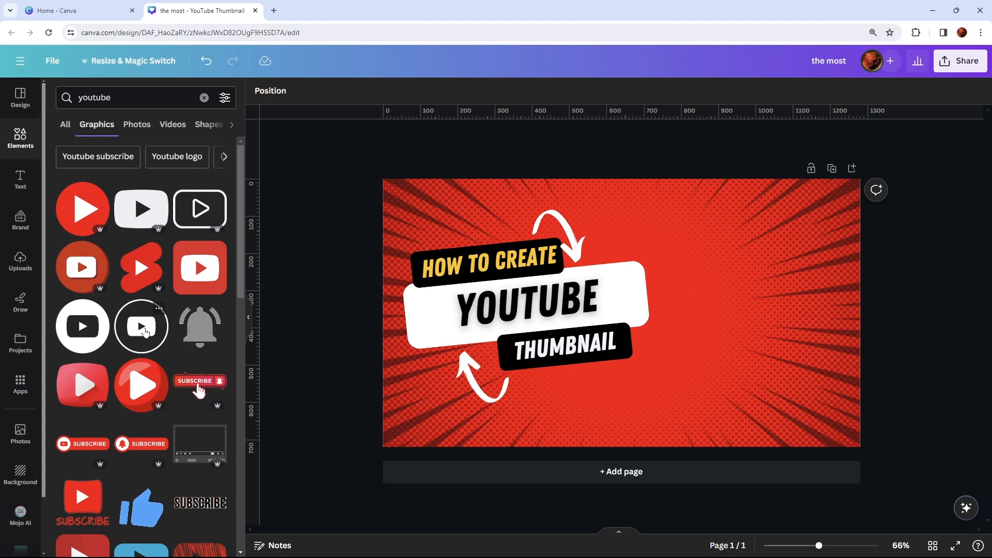
{"action": "scroll", "coordinate": [126, 341], "scroll_direction": "down", "scroll_amount": 3}
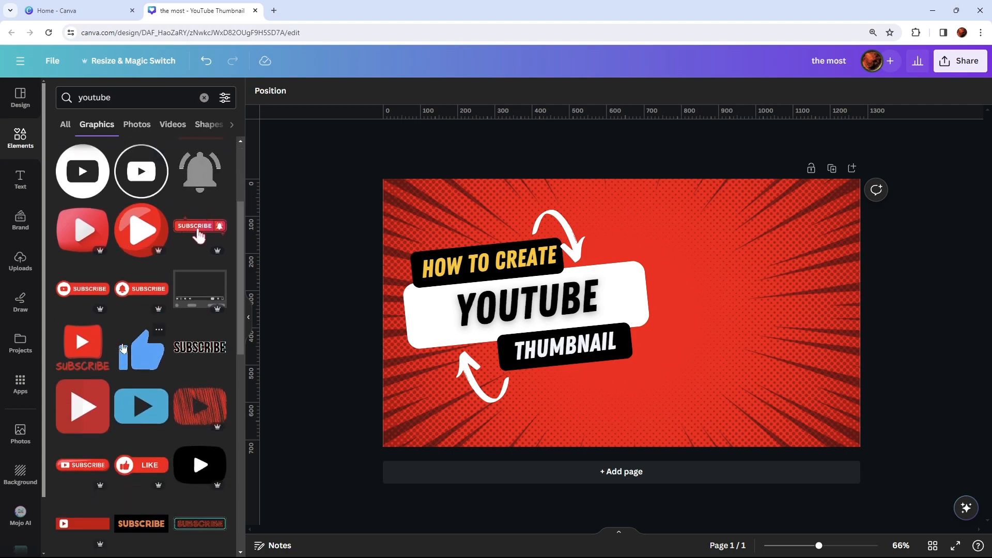
{"action": "scroll", "coordinate": [129, 341], "scroll_direction": "up", "scroll_amount": 3}
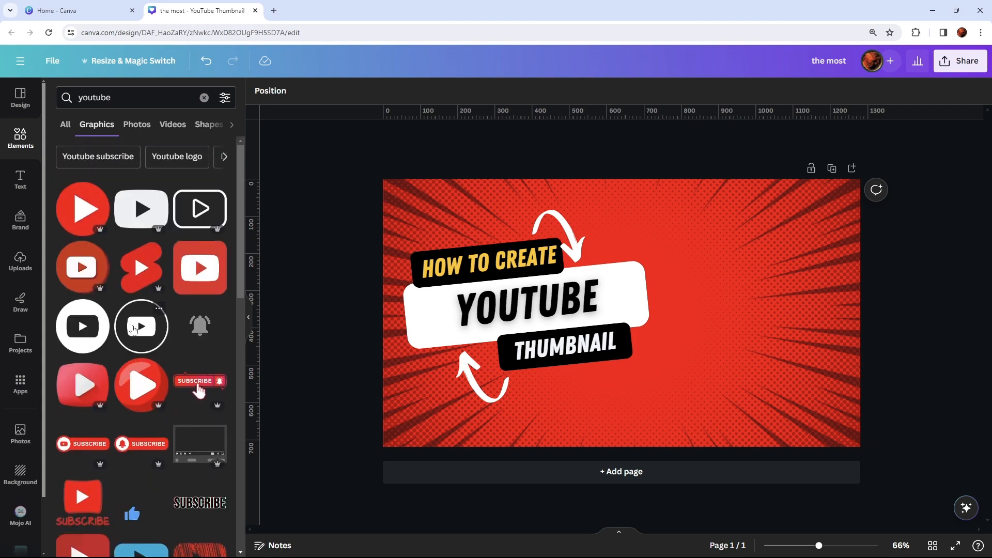
{"action": "scroll", "coordinate": [132, 330], "scroll_direction": "down", "scroll_amount": 1}
{"action": "scroll", "coordinate": [133, 331], "scroll_direction": "up", "scroll_amount": 1}
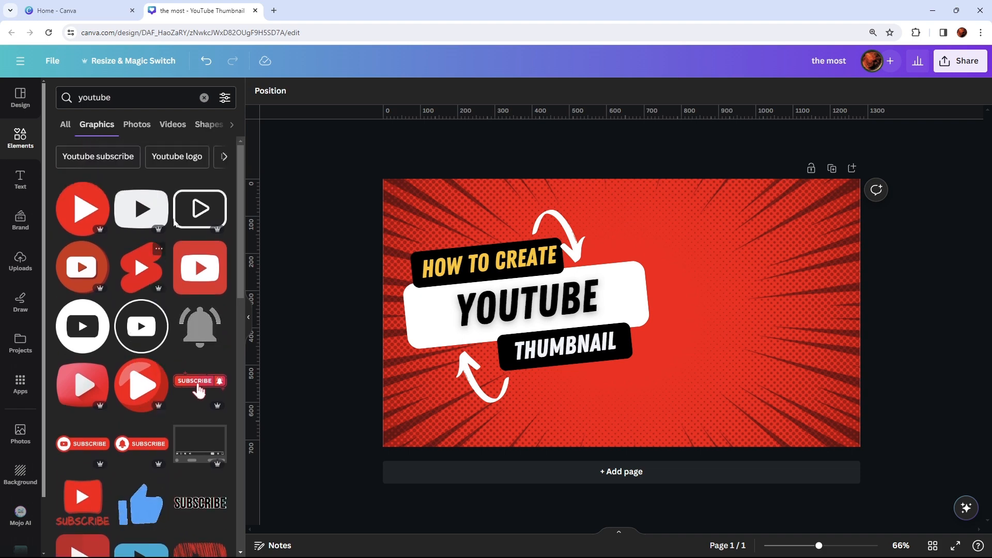
- Add the dark rounded play-button graphic with a white triangle to the thumbnail
{"action": "left_click", "coordinate": [140, 207]}
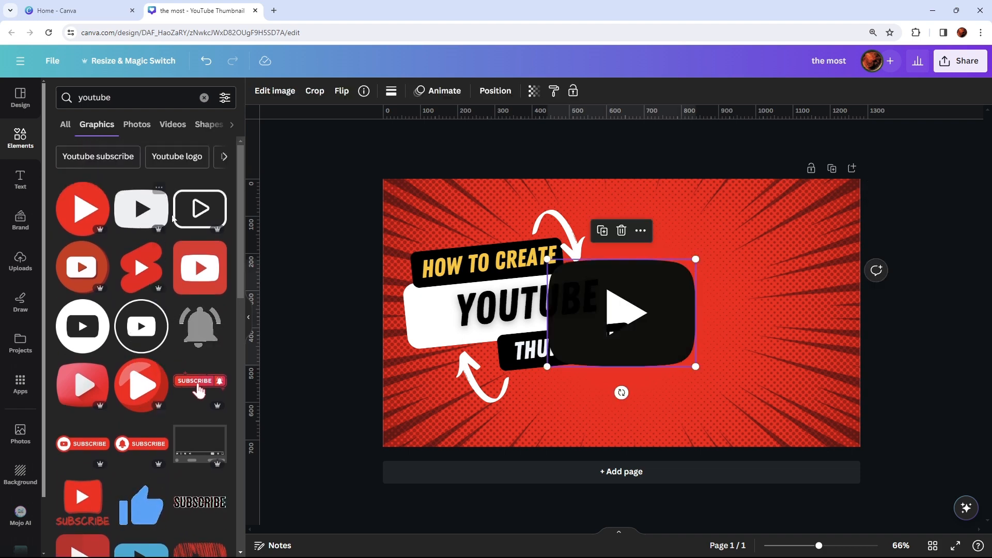
{"action": "left_click", "coordinate": [819, 291]}
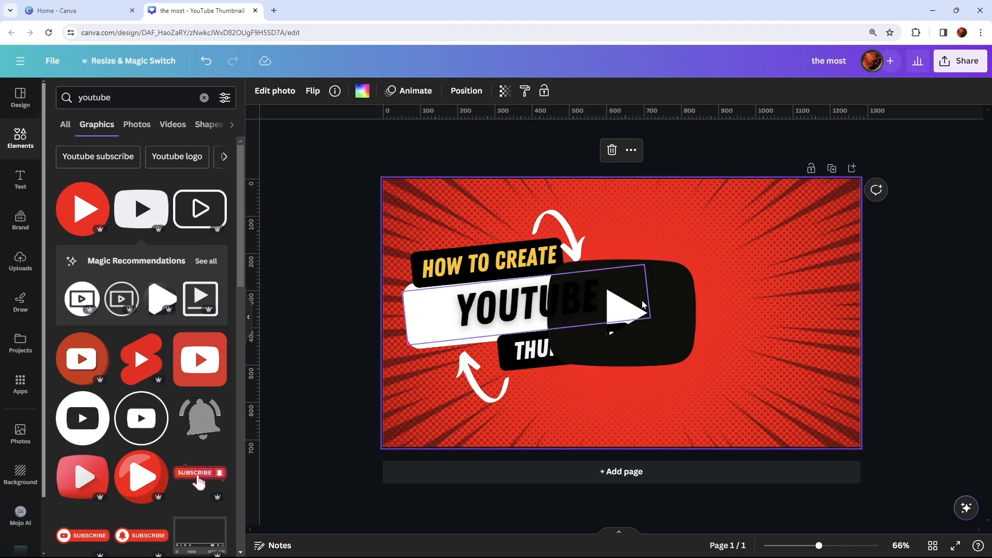
{"action": "left_click_drag", "start_coordinate": [641, 302], "coordinate": [687, 282]}
{"action": "key", "text": "ctrl+z"}
{"action": "key", "text": "ctrl+z"}
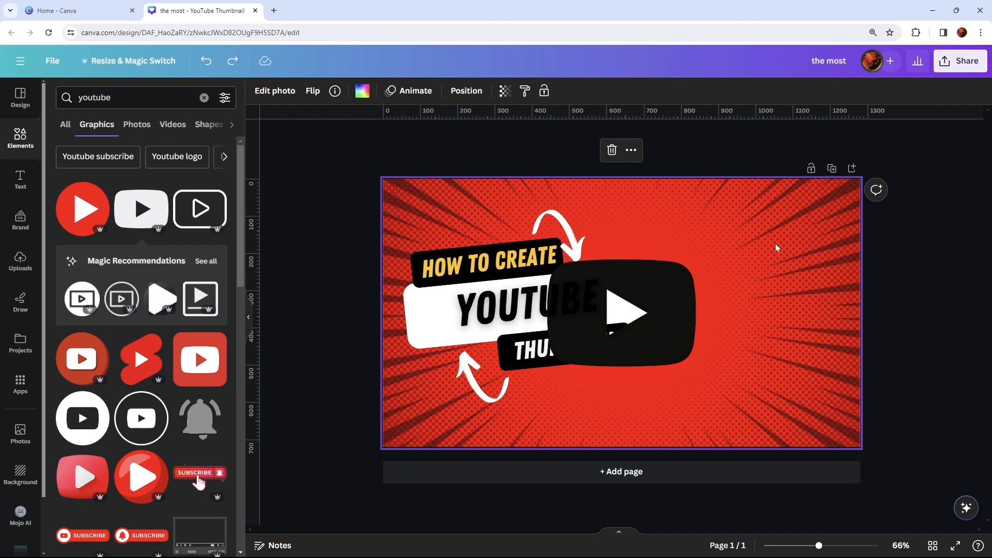
- Undo the insertion of the dark play-button graphic and add the same graphic to the thumbnail again
{"action": "left_click", "coordinate": [685, 283]}
{"action": "key", "text": "ctrl+y"}
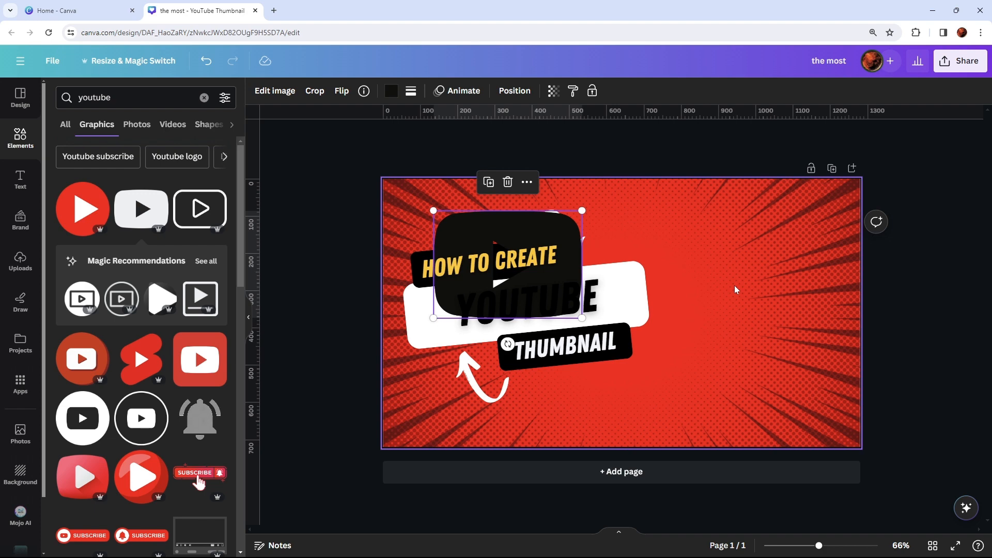
{"action": "key", "text": "ctrl+z"}
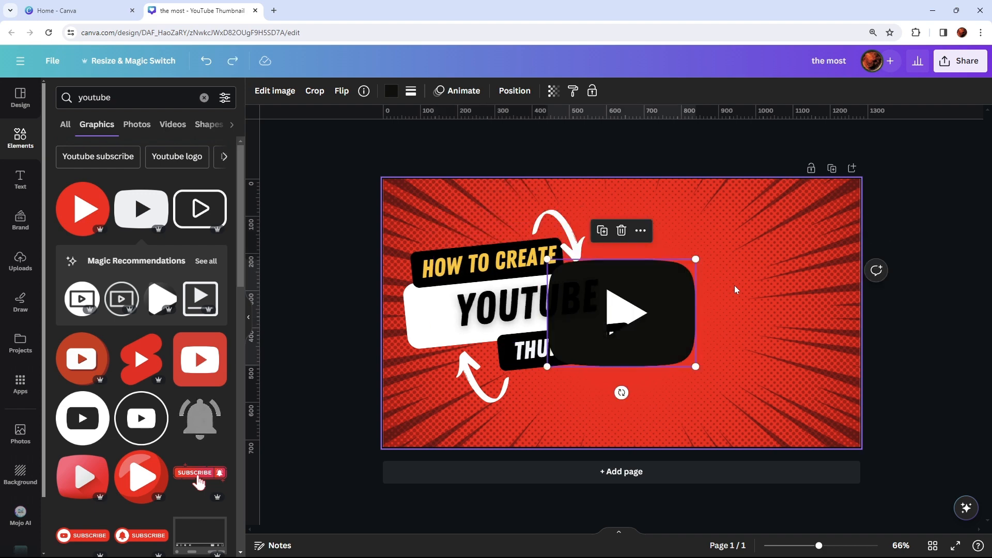
{"action": "key", "text": "ctrl+z"}
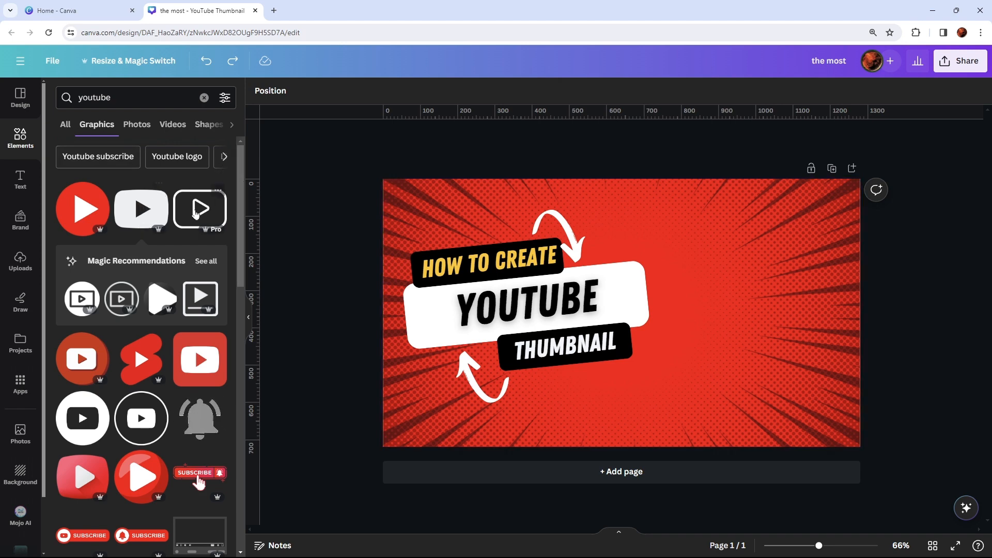
{"action": "left_click", "coordinate": [141, 208]}
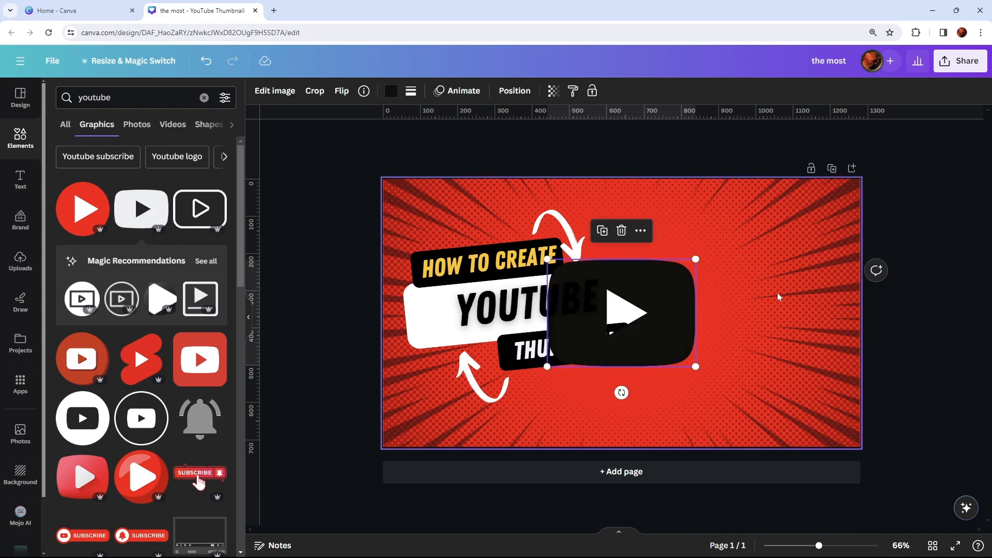
- Move the dark play-button graphic to the thumbnail's upper-right corner, leaving a small gap to the edge
{"action": "left_click", "coordinate": [735, 282]}
{"action": "left_click_drag", "start_coordinate": [678, 276], "coordinate": [843, 202]}
{"action": "left_click", "coordinate": [774, 345]}
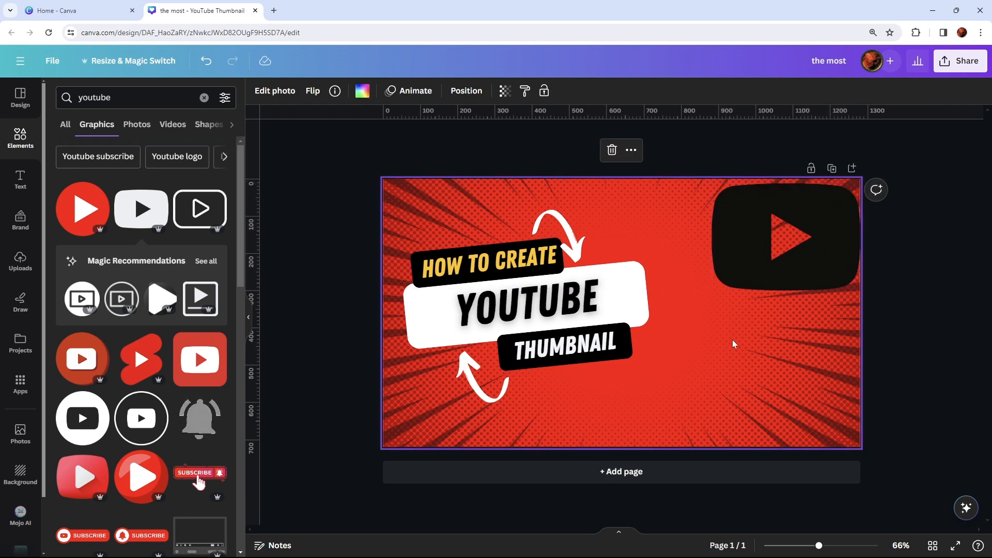
{"action": "left_click", "coordinate": [738, 253]}
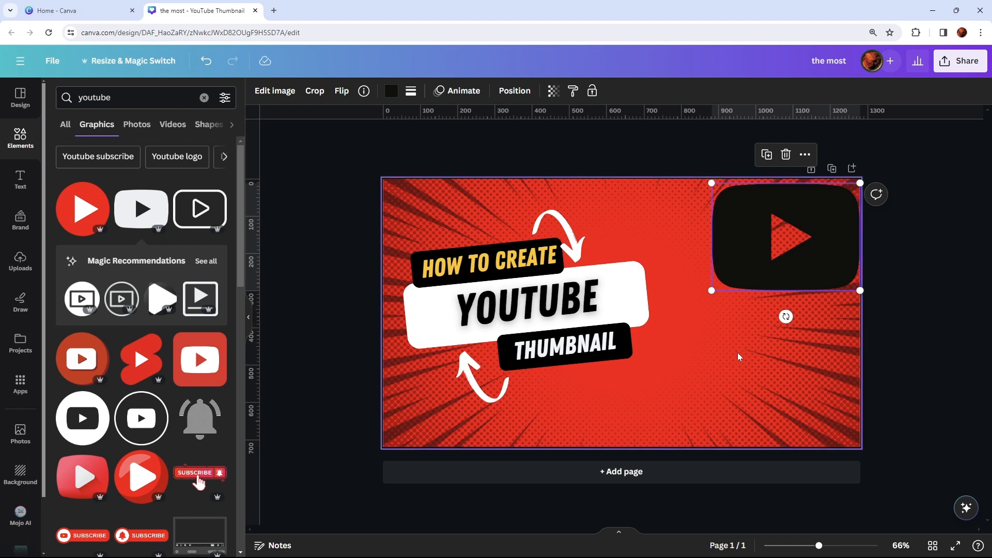
{"action": "left_click_drag", "start_coordinate": [739, 252], "coordinate": [730, 248]}
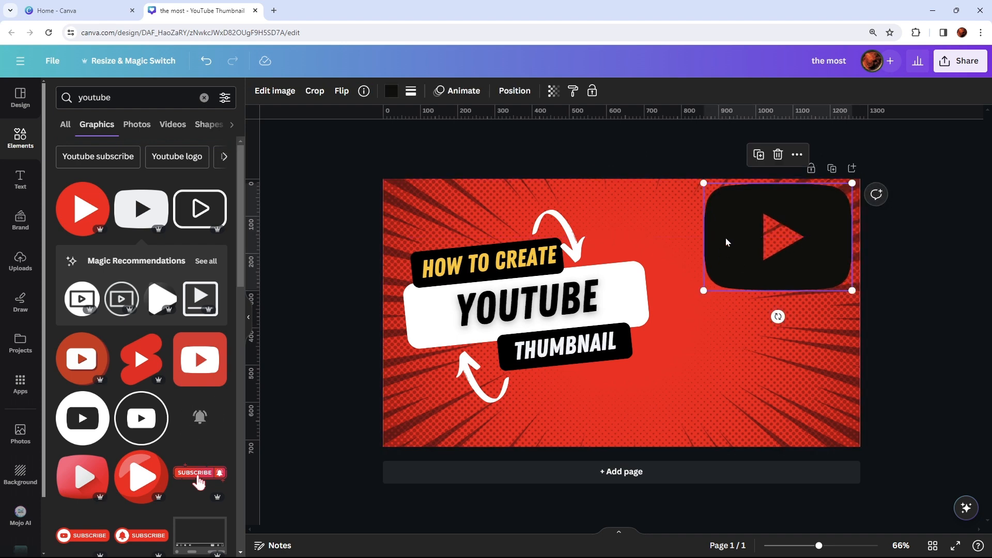
- Enlarge the play-button graphic slightly and shift it a little down from the thumbnail's top edge
{"action": "mouse_move", "coordinate": [704, 291]}
{"action": "left_mouse_down"}
{"action": "mouse_move", "coordinate": [670, 323]}
{"action": "mouse_move", "coordinate": [698, 306]}
{"action": "left_mouse_up"}
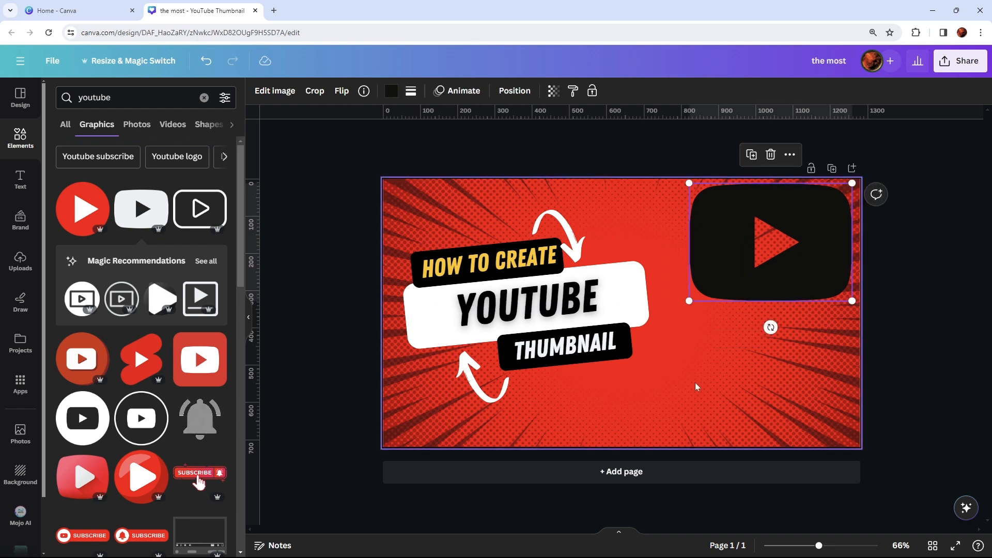
{"action": "left_click", "coordinate": [696, 385]}
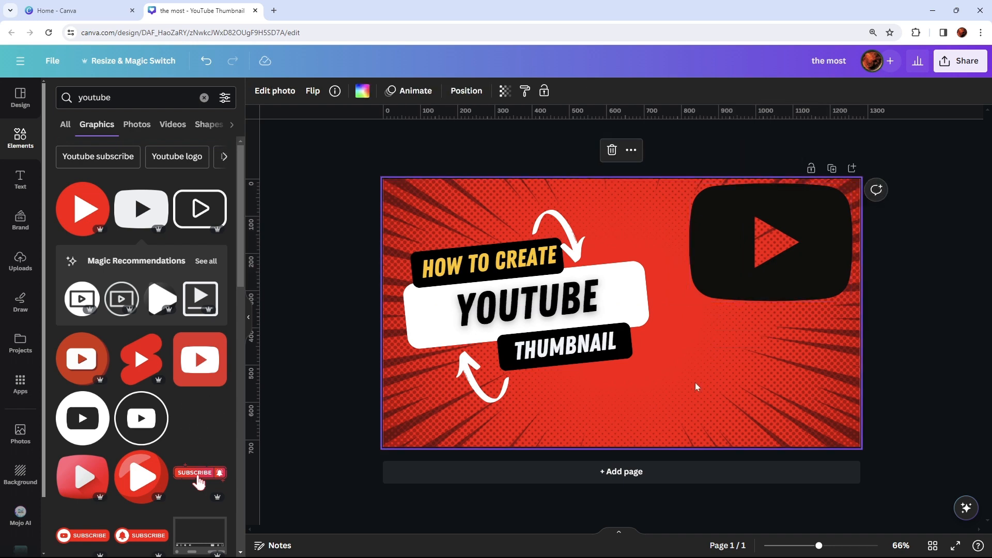
{"action": "left_click", "coordinate": [715, 227]}
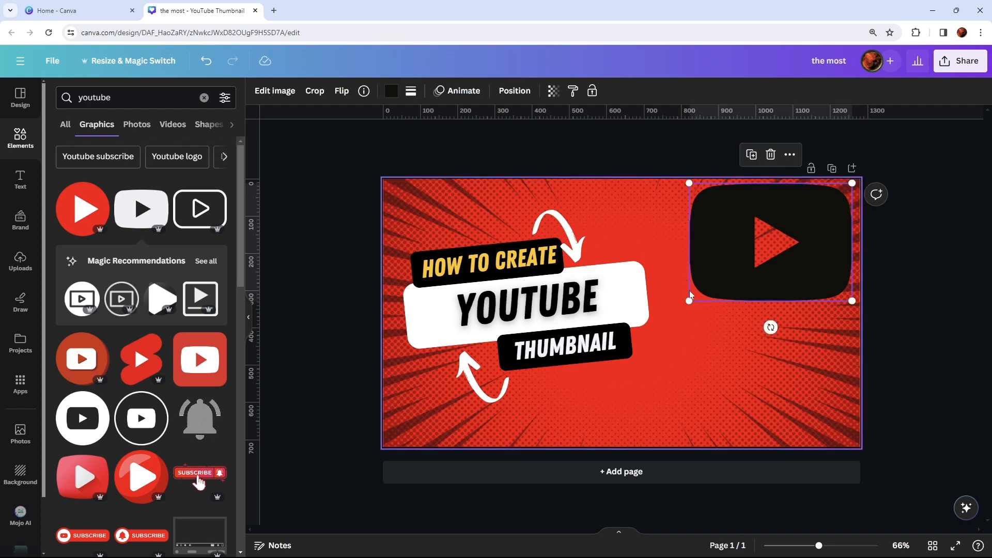
{"action": "left_click_drag", "start_coordinate": [689, 304], "coordinate": [679, 308]}
{"action": "left_click_drag", "start_coordinate": [733, 238], "coordinate": [734, 243]}
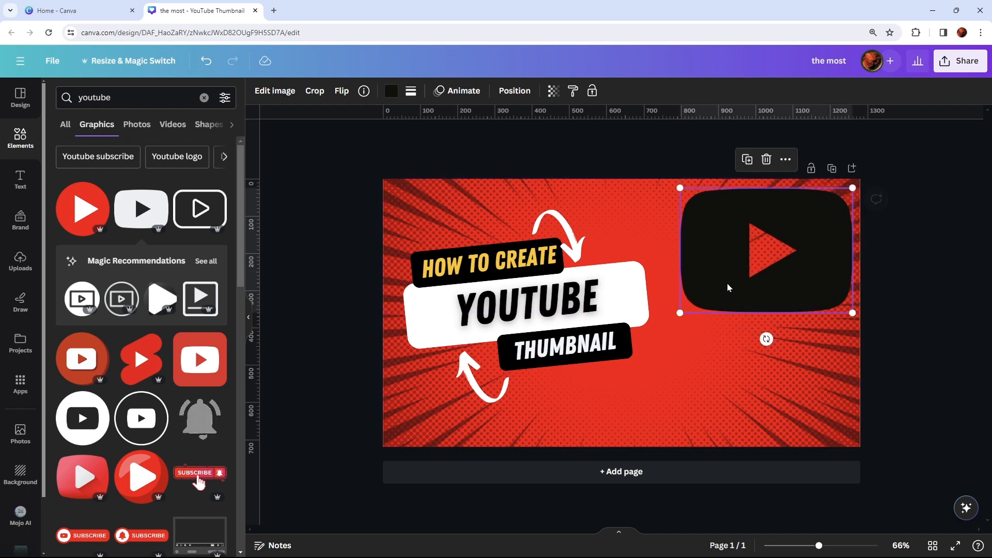
- Increase the font size of the "THUMBNAIL" text to 58
{"action": "left_click", "coordinate": [638, 398]}
{"action": "left_click", "coordinate": [578, 356]}
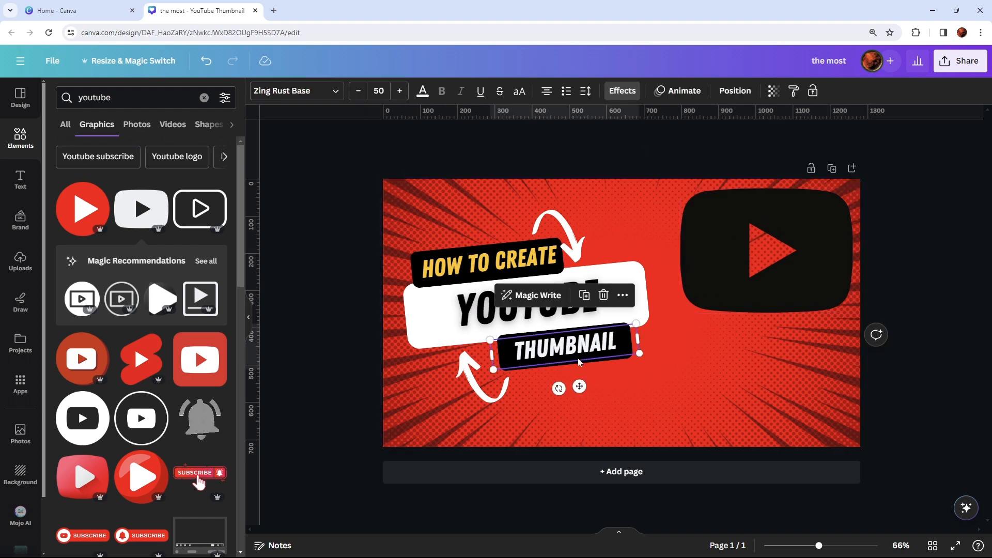
{"action": "left_click", "coordinate": [663, 375]}
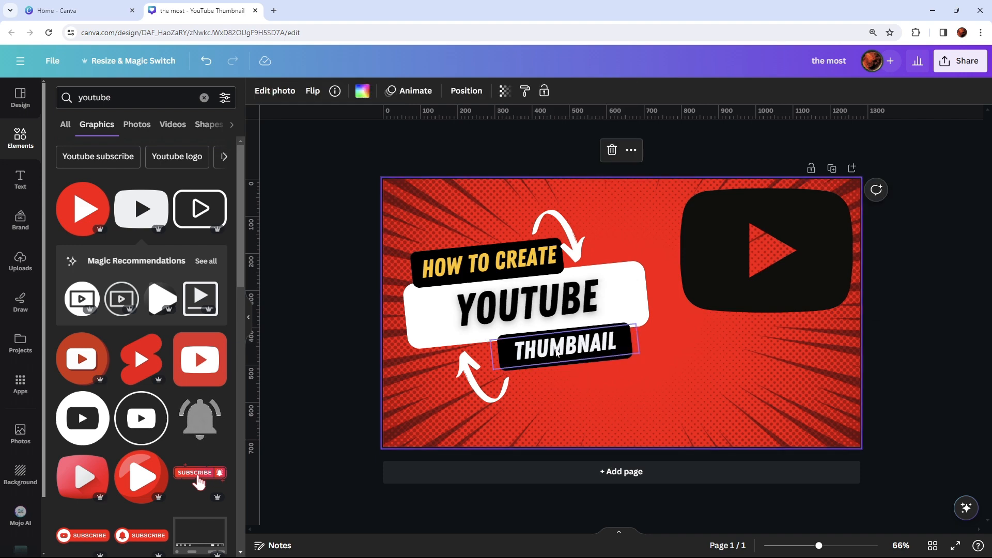
{"action": "left_click", "coordinate": [557, 353]}
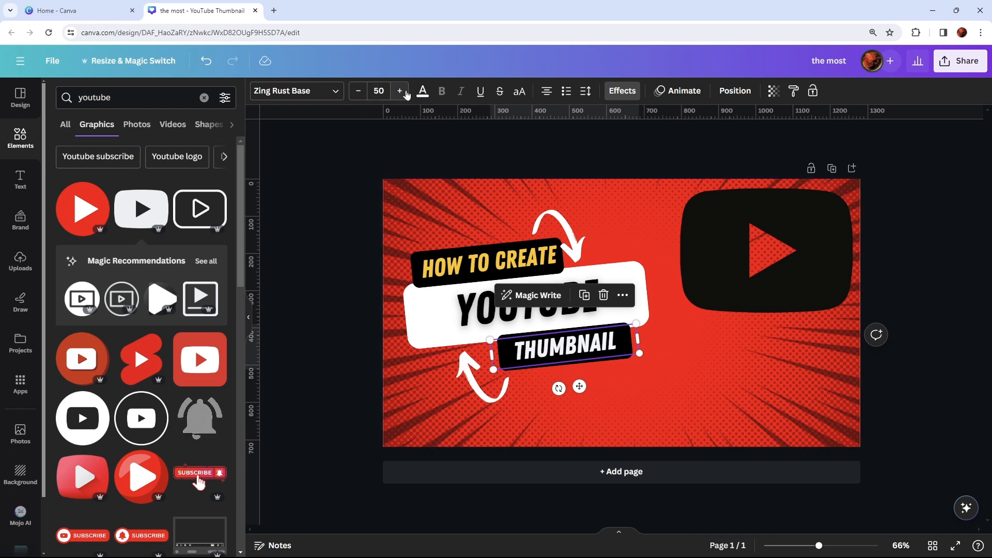
{"action": "left_click", "coordinate": [402, 93]}
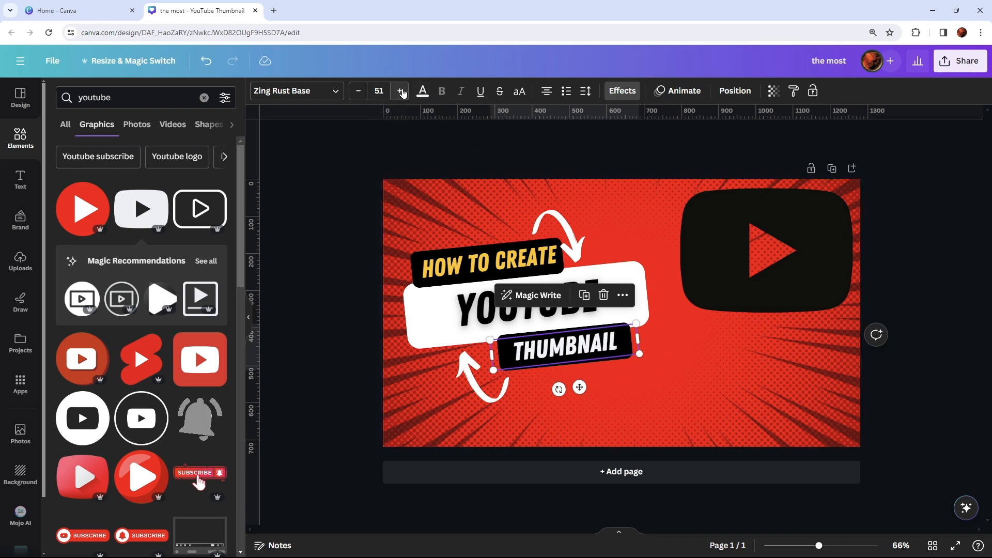
{"action": "left_click", "coordinate": [402, 93]}
{"action": "left_click", "coordinate": [403, 93]}
{"action": "left_click", "coordinate": [402, 93]}
{"action": "left_click", "coordinate": [402, 93]}
{"action": "left_click", "coordinate": [402, 93]}
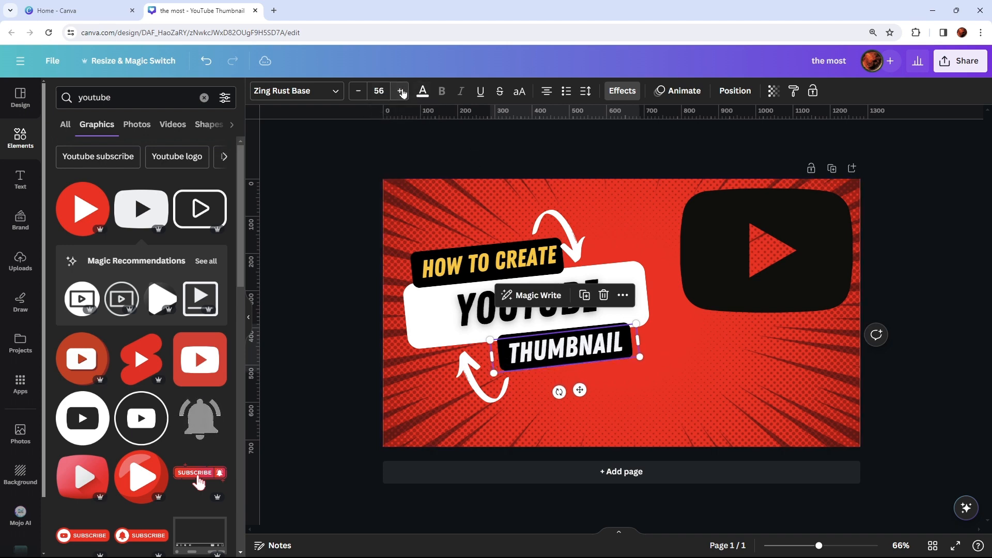
{"action": "left_click", "coordinate": [402, 93]}
{"action": "left_click", "coordinate": [403, 93]}
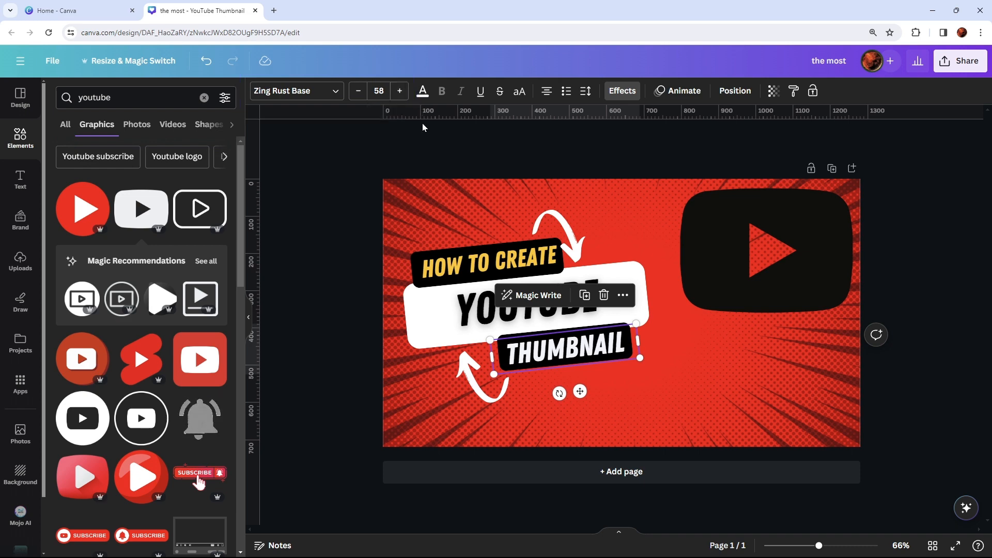
{"action": "left_click", "coordinate": [692, 398]}
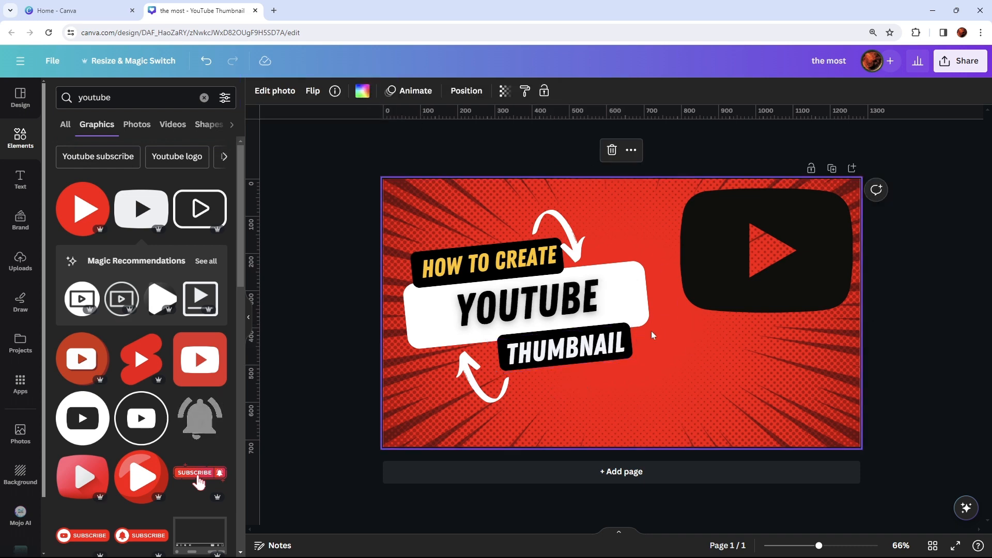
- View the available fonts for the "YOUTUBE" text without choosing another one
{"action": "left_click", "coordinate": [528, 303]}
{"action": "double_click", "coordinate": [528, 304]}
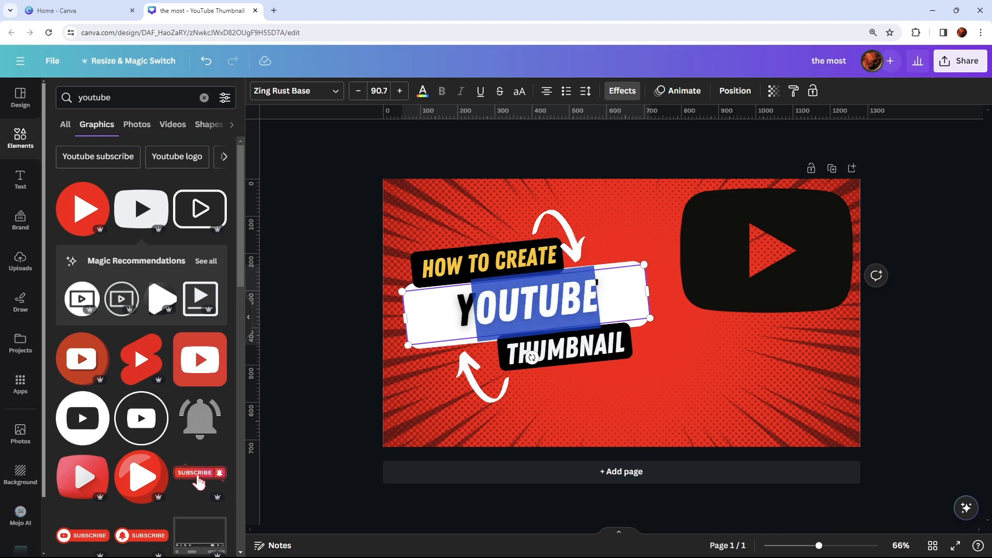
{"action": "left_click", "coordinate": [333, 91]}
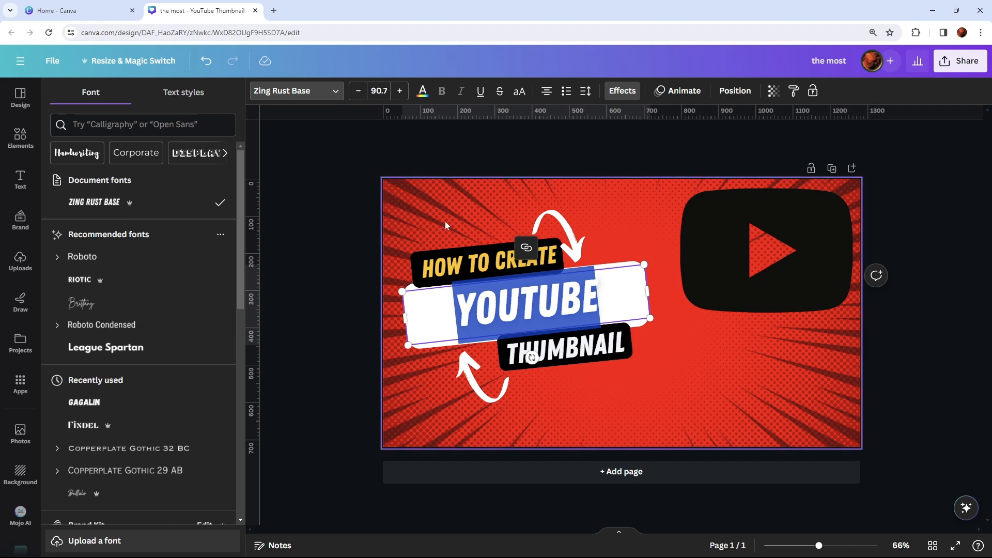
{"action": "left_click", "coordinate": [713, 369]}
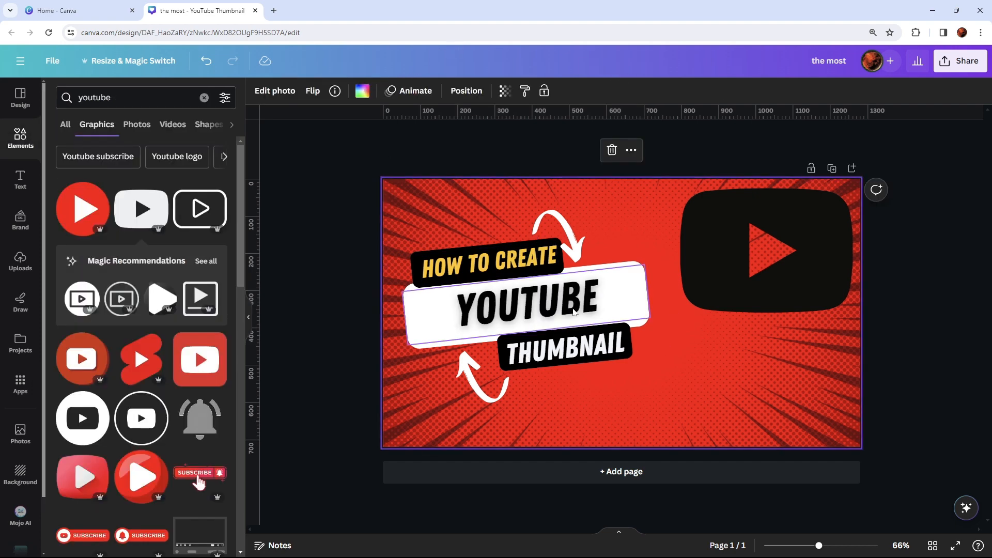
- Narrow the "YOUTUBE" text box from both sides so it sits closer around the word
{"action": "left_click", "coordinate": [572, 306]}
{"action": "left_click_drag", "start_coordinate": [651, 292], "coordinate": [634, 292]}
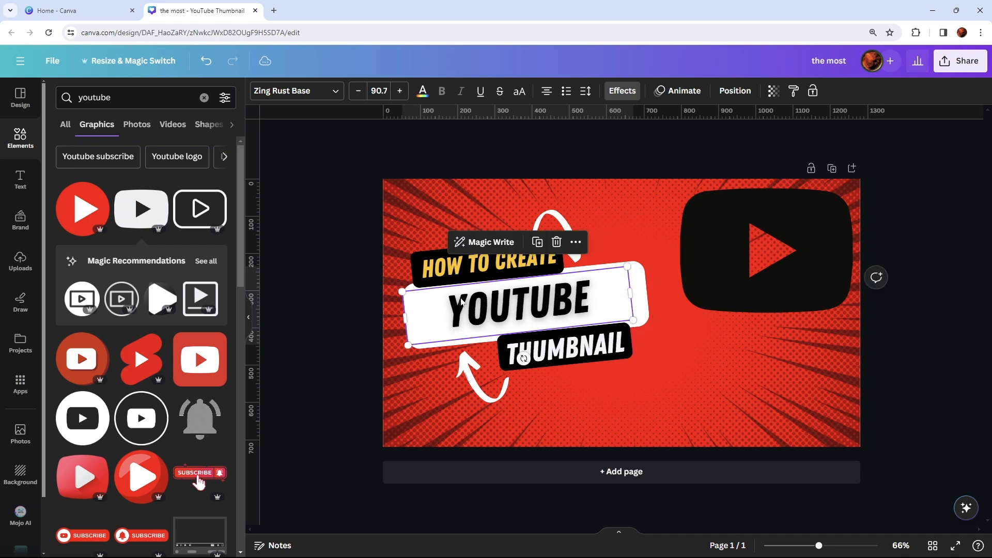
{"action": "left_click", "coordinate": [468, 305]}
{"action": "left_click_drag", "start_coordinate": [406, 318], "coordinate": [435, 318]}
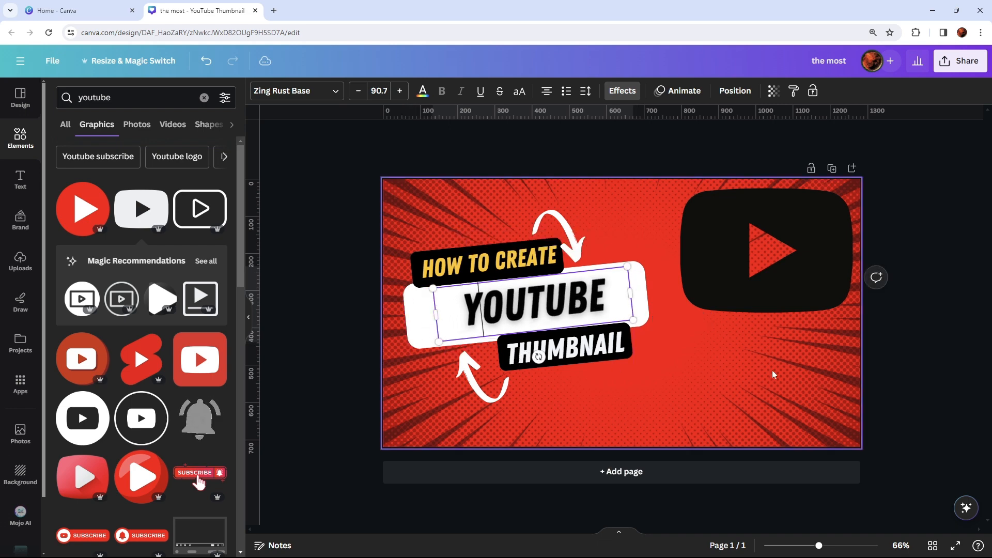
- Narrow the white rounded box behind "YOUTUBE" from both sides to fit closely around the word
{"action": "left_click", "coordinate": [651, 295]}
{"action": "left_click", "coordinate": [647, 290]}
{"action": "left_click_drag", "start_coordinate": [651, 288], "coordinate": [619, 292]}
{"action": "left_click_drag", "start_coordinate": [404, 318], "coordinate": [456, 319]}
{"action": "left_click", "coordinate": [635, 355]}
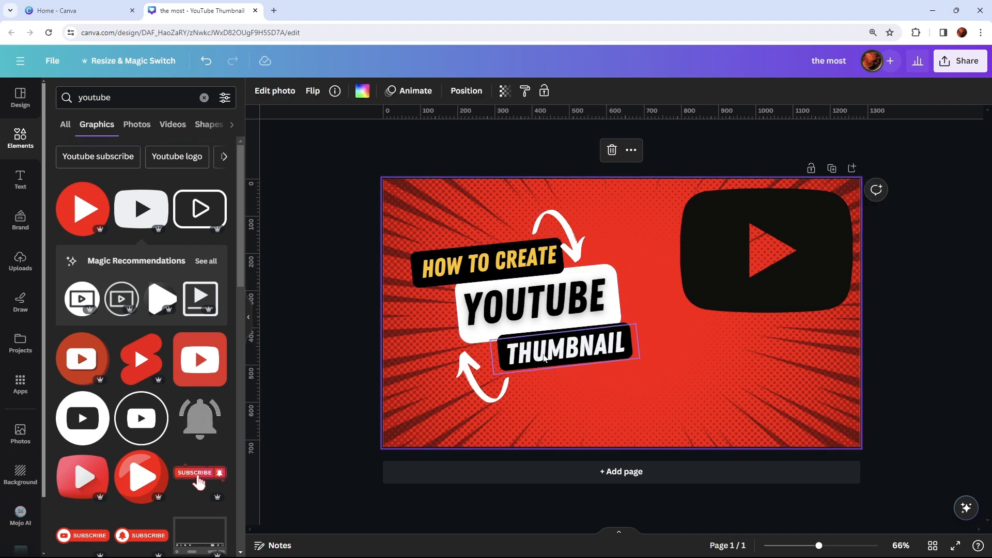
- Rotate the lower white curved arrow slightly and enlarge it a little beside the "THUMBNAIL" label
{"action": "left_click", "coordinate": [495, 401]}
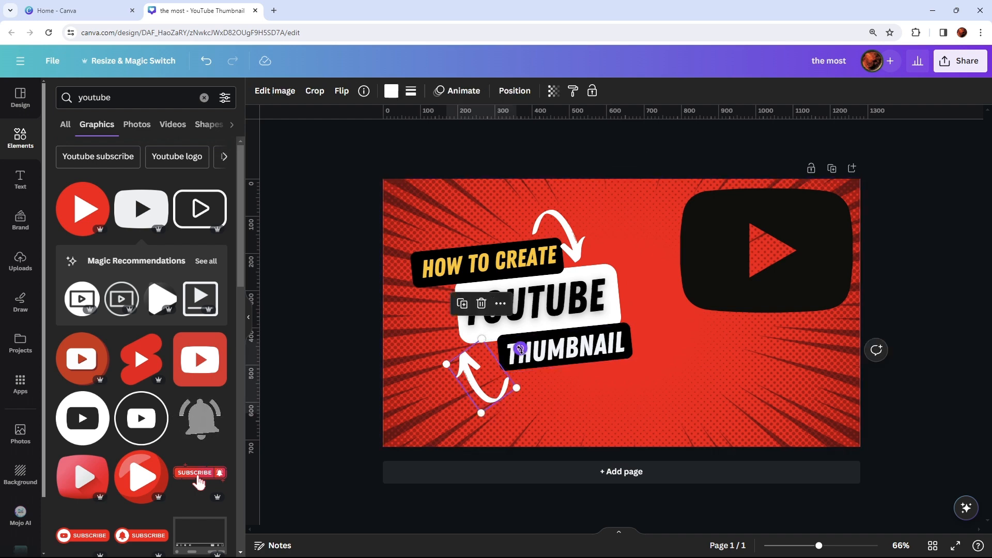
{"action": "left_click_drag", "start_coordinate": [520, 349], "coordinate": [532, 335]}
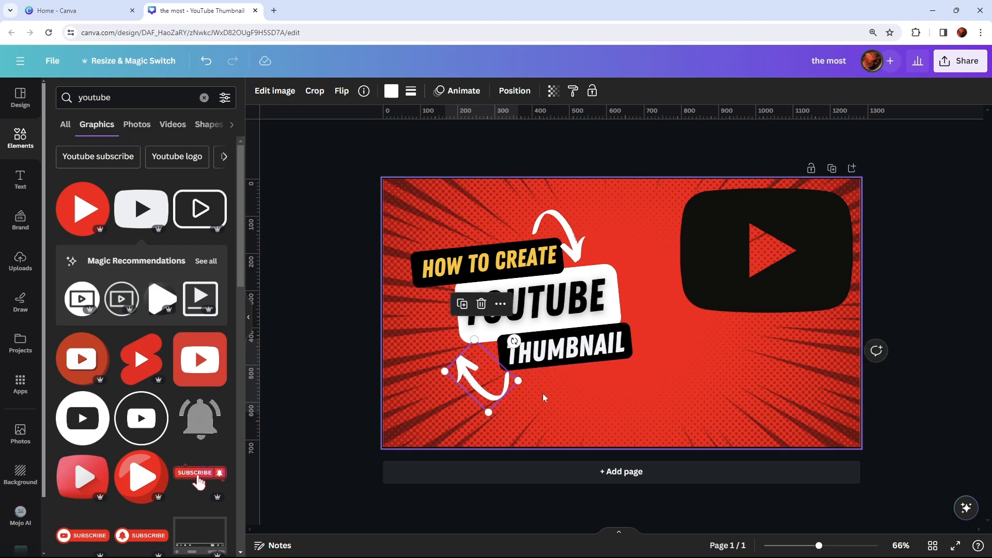
{"action": "left_click", "coordinate": [543, 395]}
{"action": "left_click", "coordinate": [488, 384]}
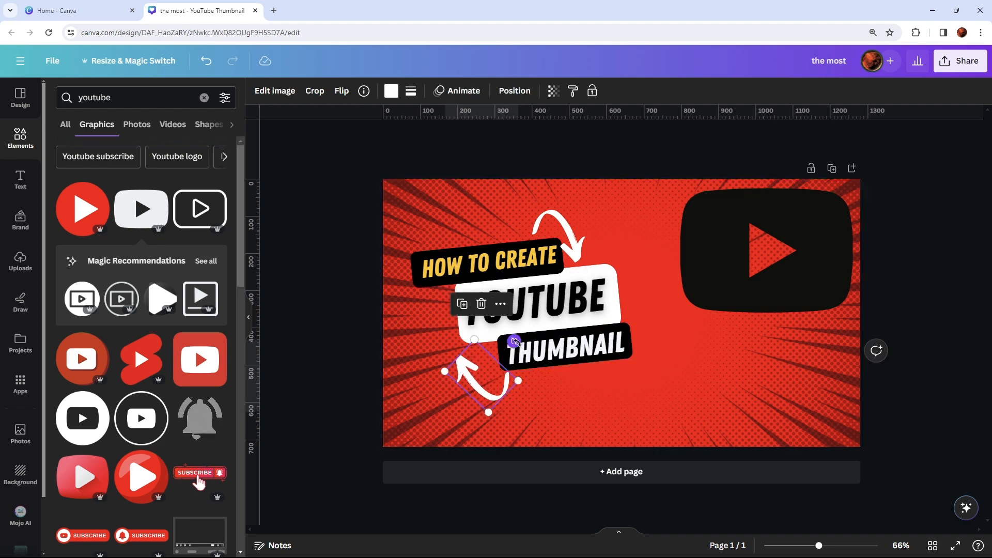
{"action": "left_click_drag", "start_coordinate": [515, 341], "coordinate": [523, 334]}
{"action": "left_click_drag", "start_coordinate": [441, 374], "coordinate": [437, 369]}
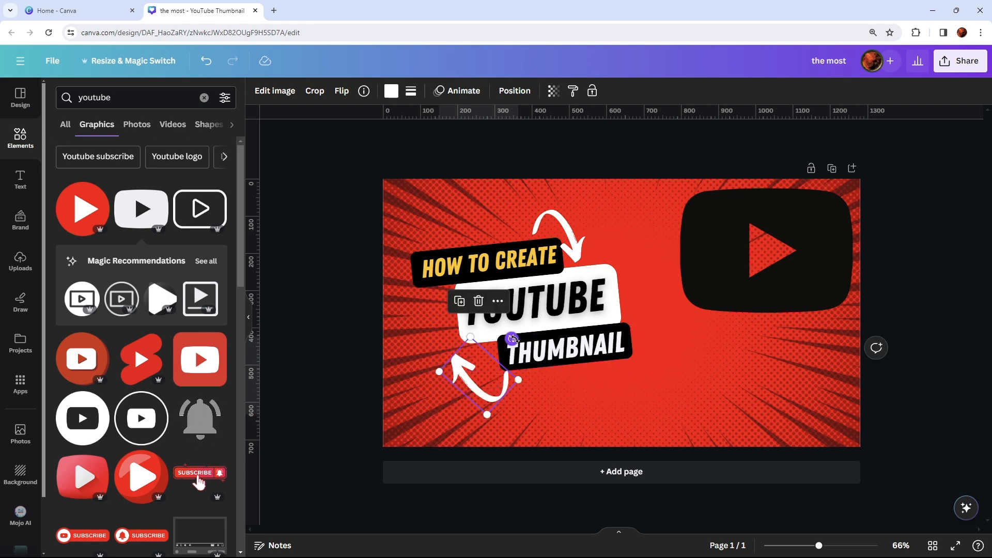
{"action": "left_click_drag", "start_coordinate": [516, 339], "coordinate": [527, 334]}
{"action": "left_click", "coordinate": [572, 398]}
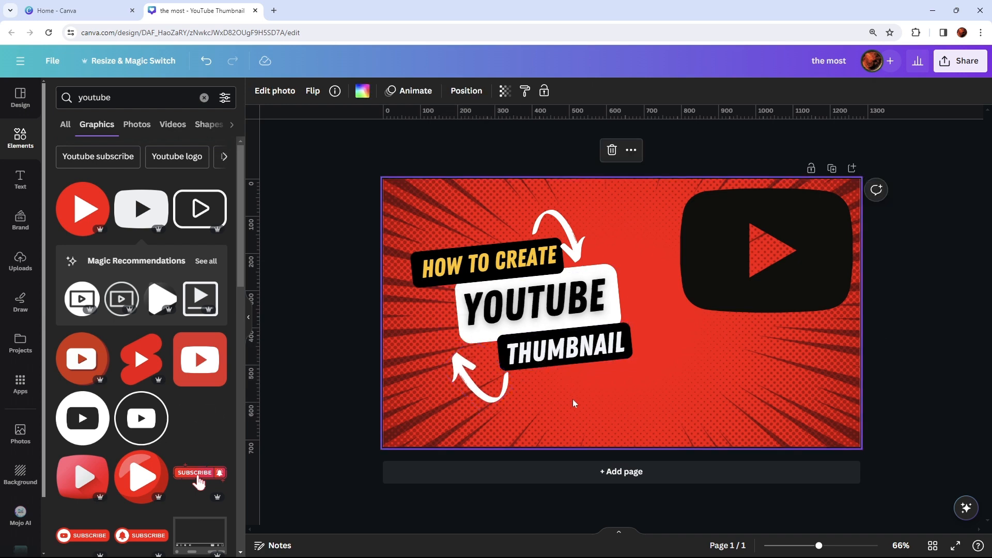
- Rotate the upper white curved arrow slightly counterclockwise above the "HOW TO CREATE" label
{"action": "left_click", "coordinate": [579, 245]}
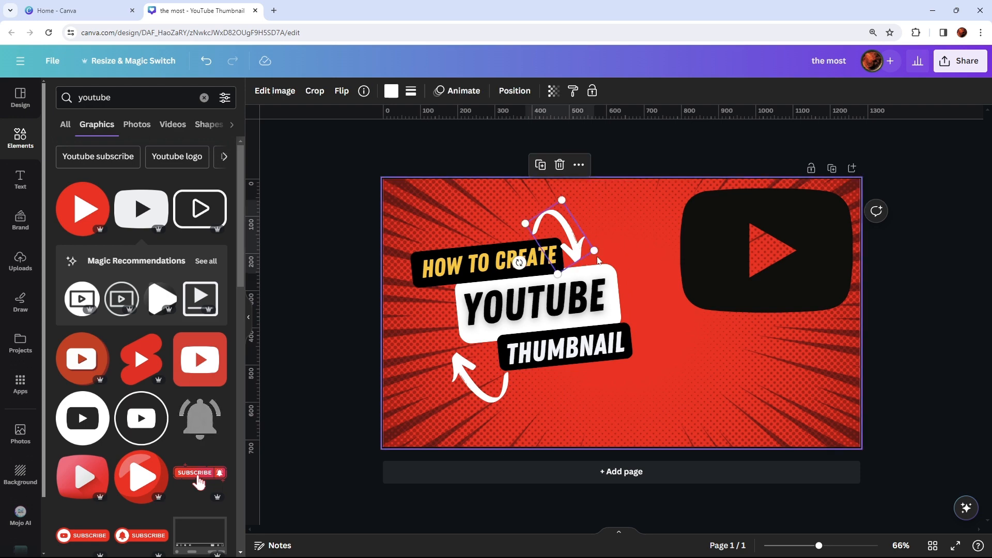
{"action": "left_click_drag", "start_coordinate": [519, 262], "coordinate": [535, 269]}
{"action": "left_click", "coordinate": [608, 381]}
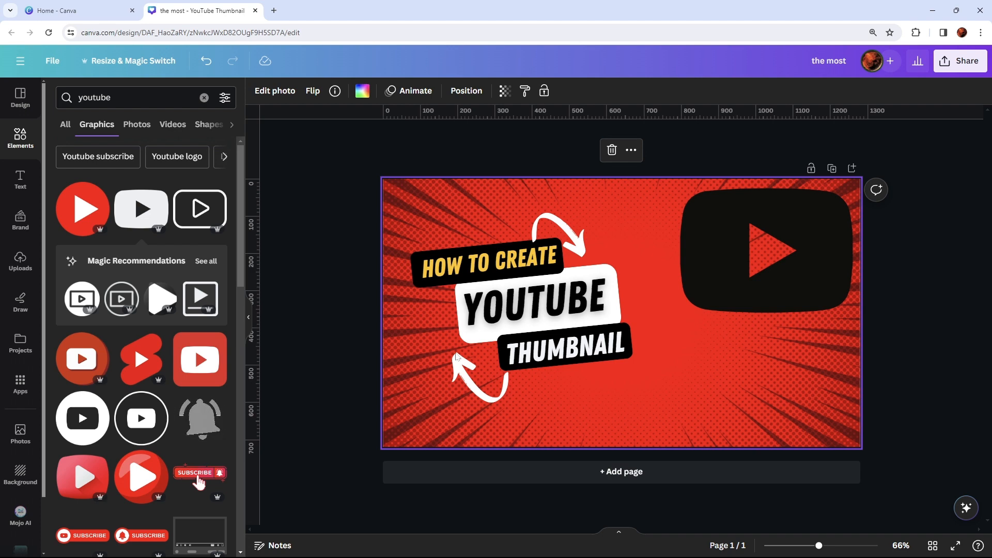
- Look through the templates similar to "Most Attractive Youtube Thumbnail" and return to the "youtube thumbnail" template results
{"action": "left_click", "coordinate": [23, 113]}
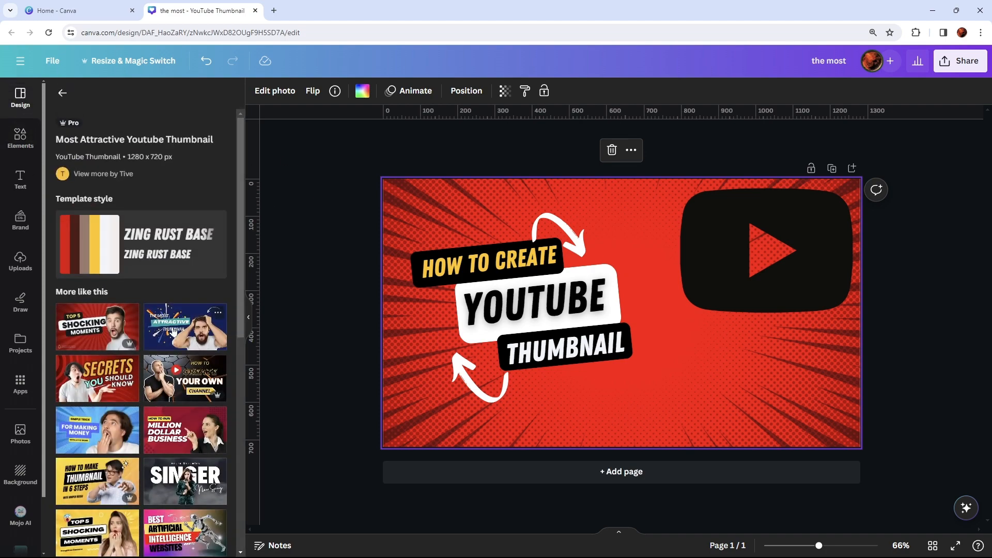
{"action": "scroll", "coordinate": [170, 360], "scroll_direction": "down", "scroll_amount": 10}
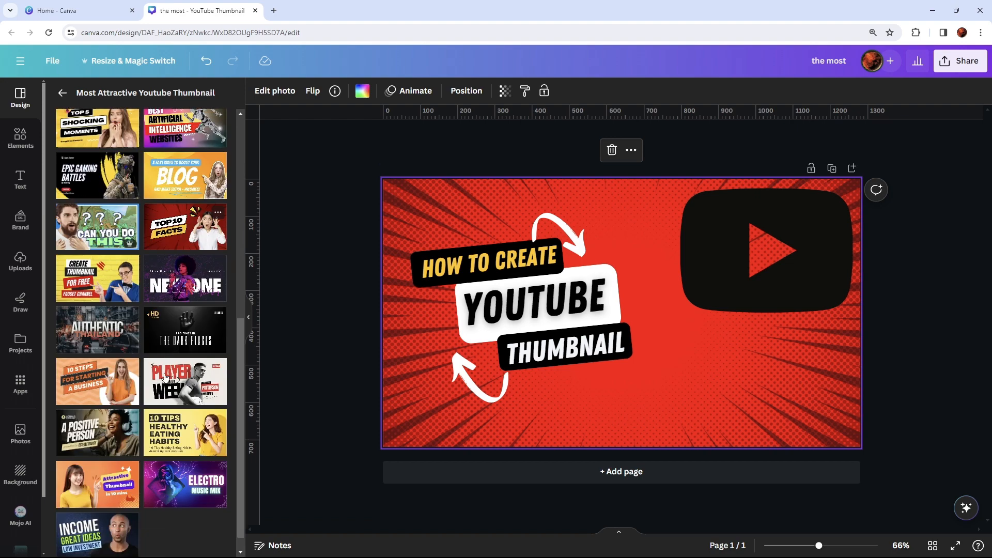
{"action": "scroll", "coordinate": [165, 377], "scroll_direction": "up", "scroll_amount": 10}
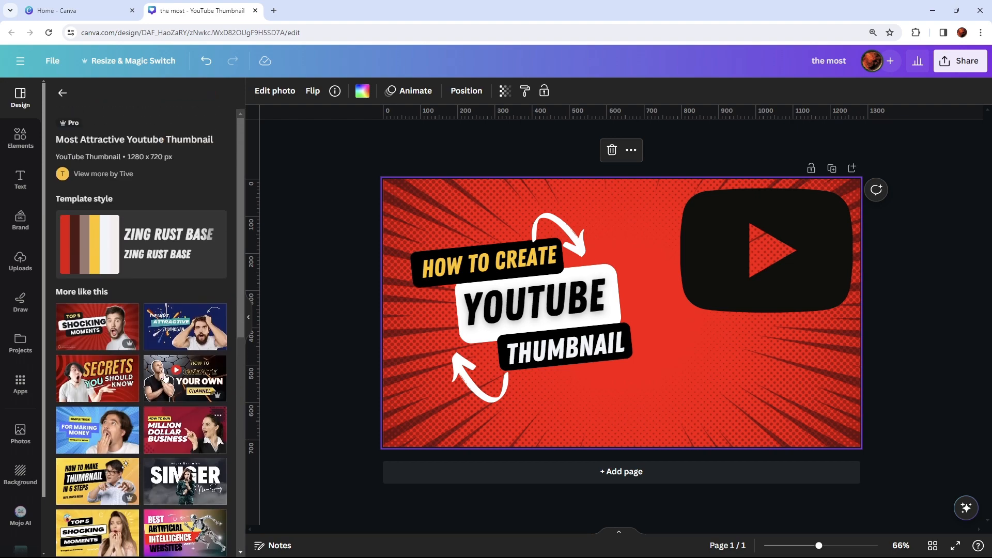
{"action": "left_click", "coordinate": [62, 93]}
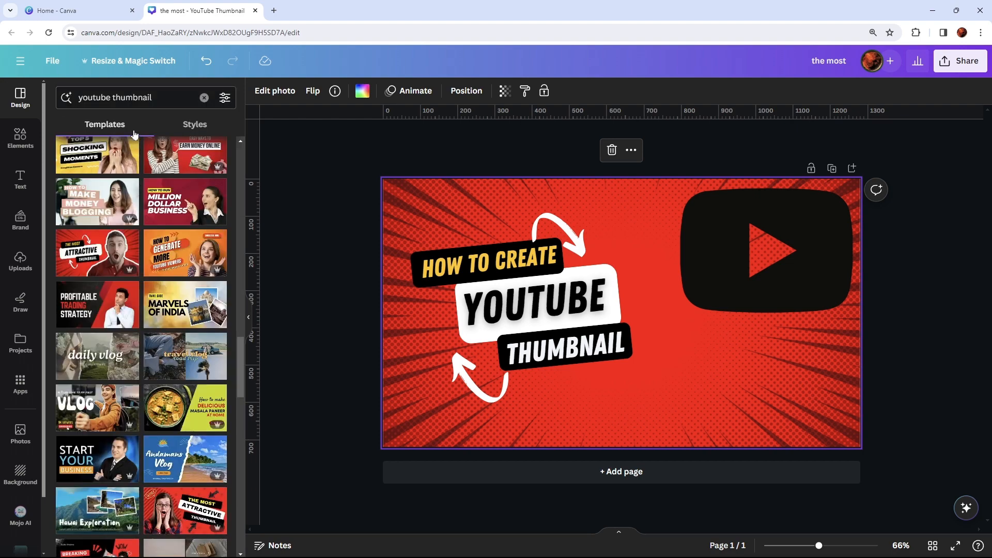
- Clear the "youtube thumbnail" template search and look through the general list of thumbnail templates
{"action": "left_click", "coordinate": [203, 97]}
{"action": "scroll", "coordinate": [134, 329], "scroll_direction": "down", "scroll_amount": 10}
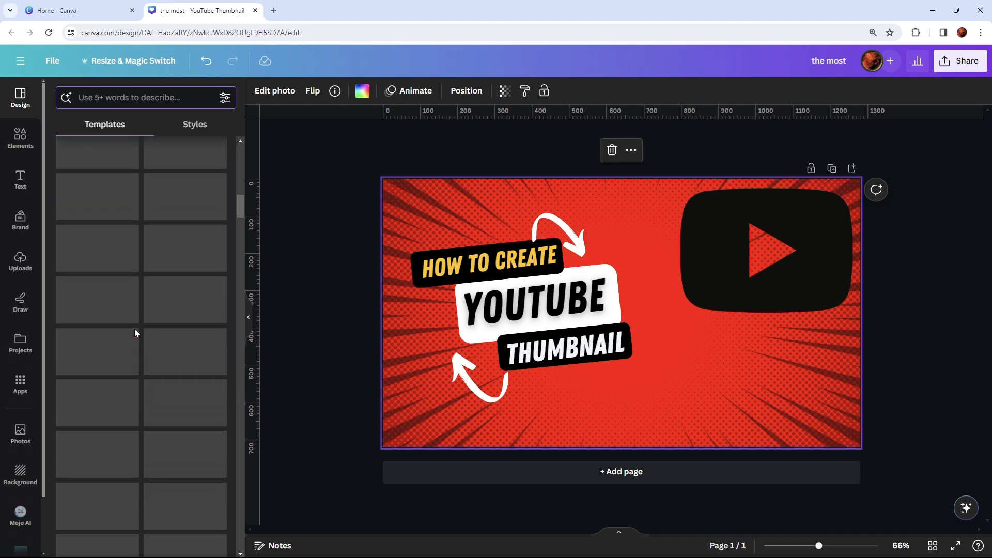
{"action": "scroll", "coordinate": [134, 334], "scroll_direction": "down", "scroll_amount": 6}
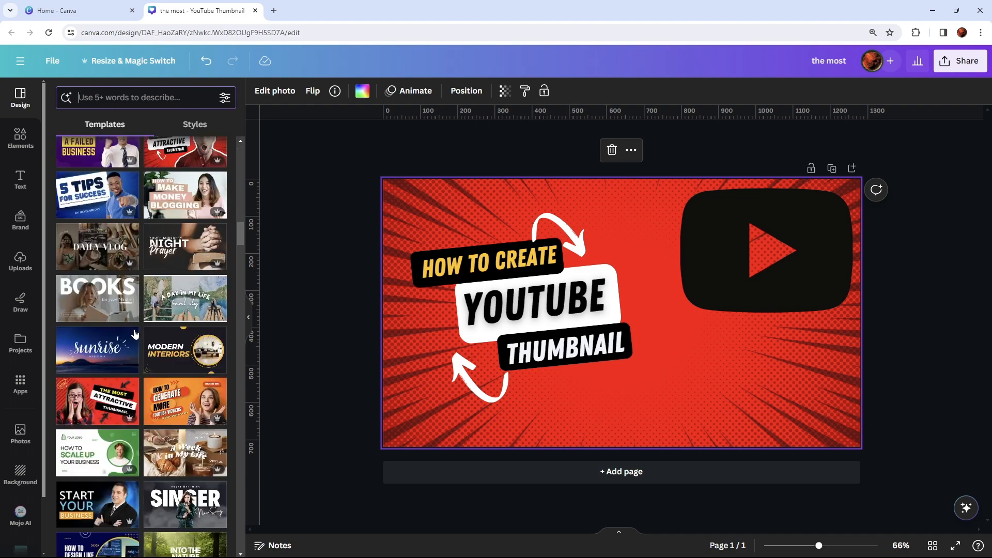
{"action": "scroll", "coordinate": [132, 357], "scroll_direction": "down", "scroll_amount": 5}
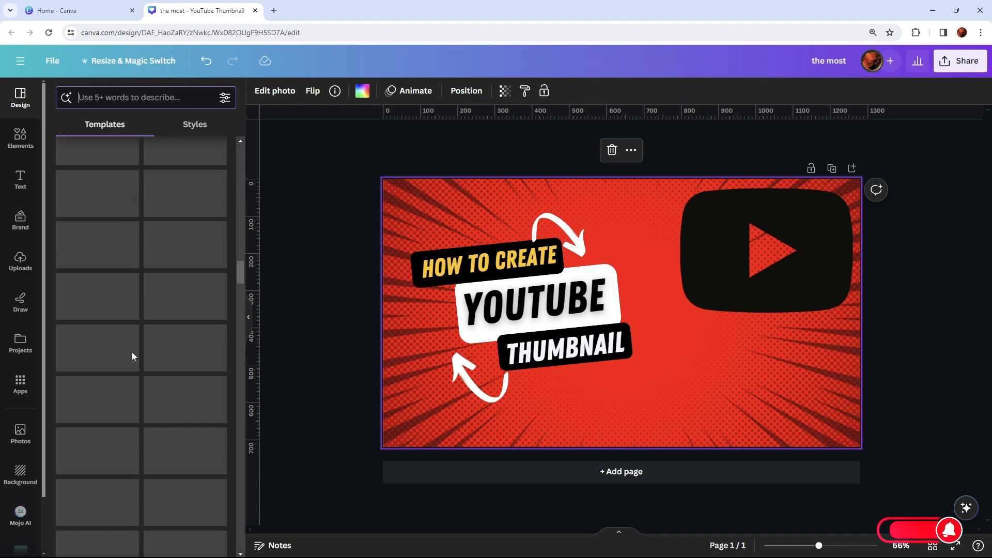
{"action": "scroll", "coordinate": [133, 357], "scroll_direction": "down", "scroll_amount": 8}
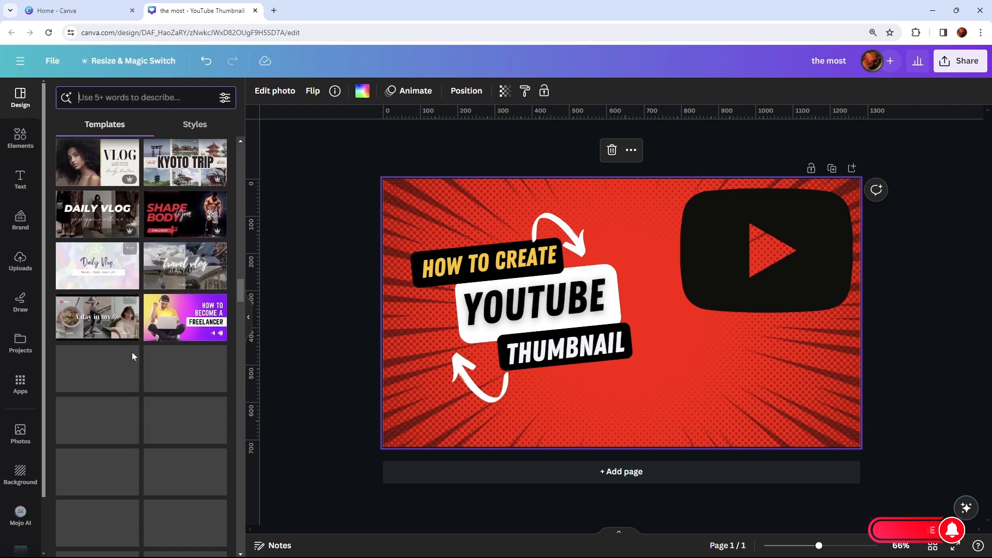
{"action": "scroll", "coordinate": [133, 357], "scroll_direction": "down", "scroll_amount": 6}
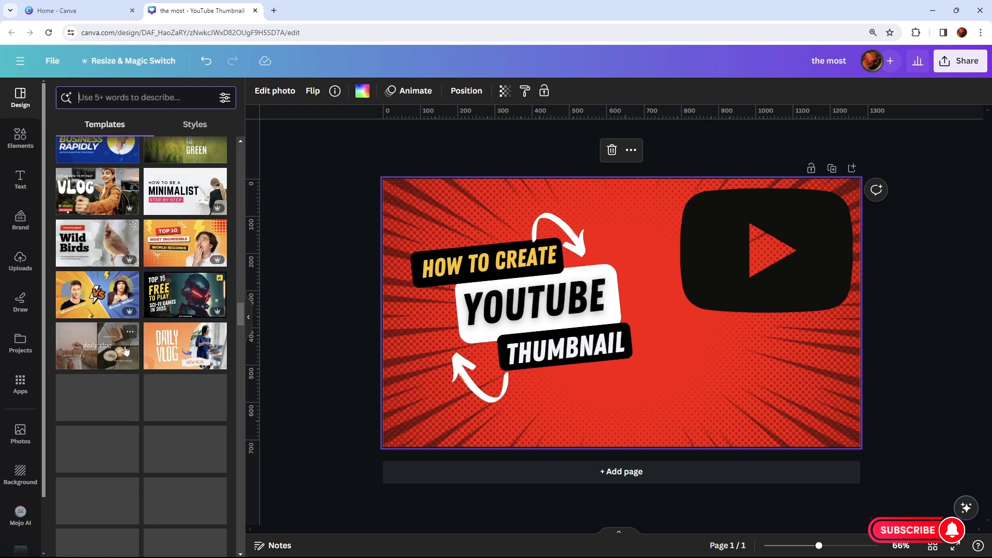
- Look through the "youtube" graphics among the elements and deselect the thumbnail's background image
{"action": "left_click", "coordinate": [20, 137]}
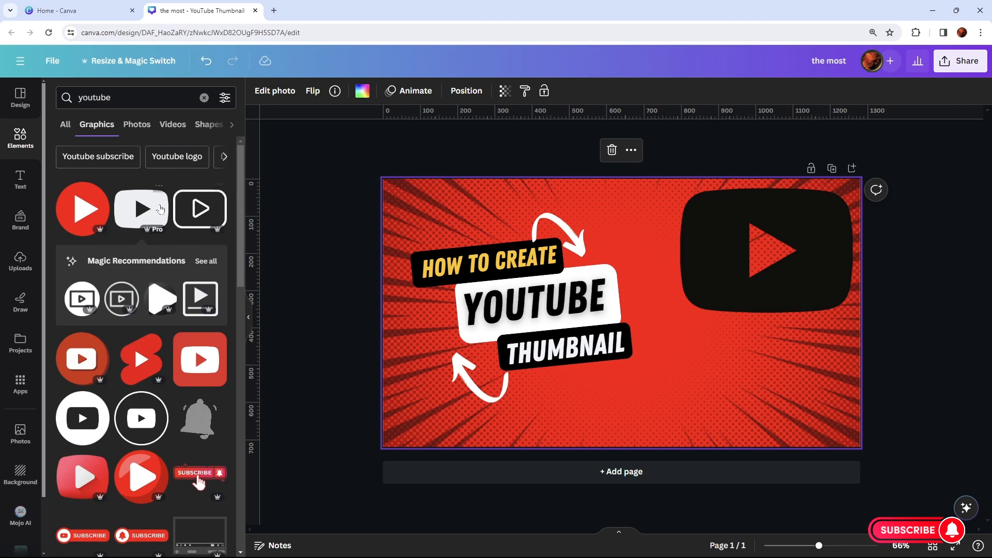
{"action": "scroll", "coordinate": [174, 300], "scroll_direction": "down", "scroll_amount": 10}
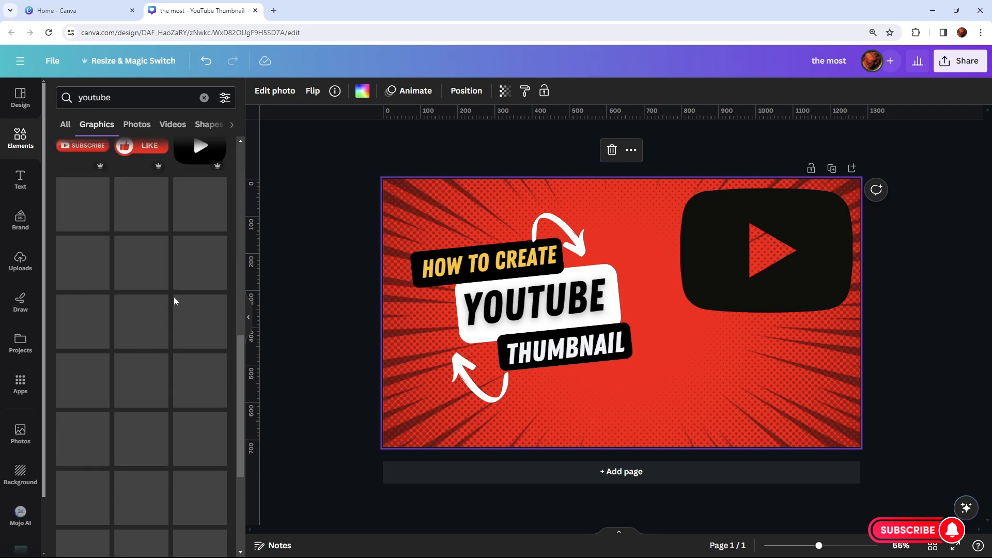
{"action": "left_click", "coordinate": [316, 264]}
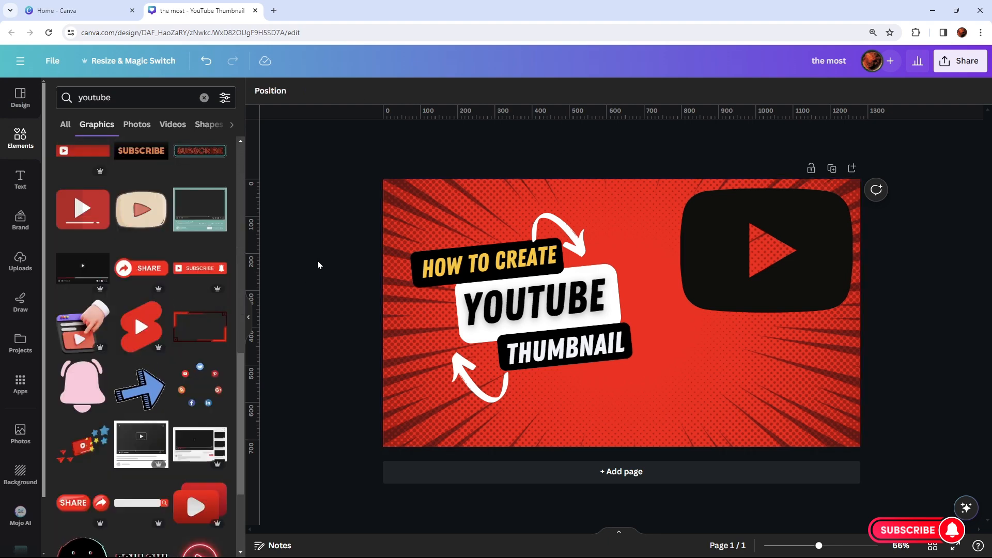